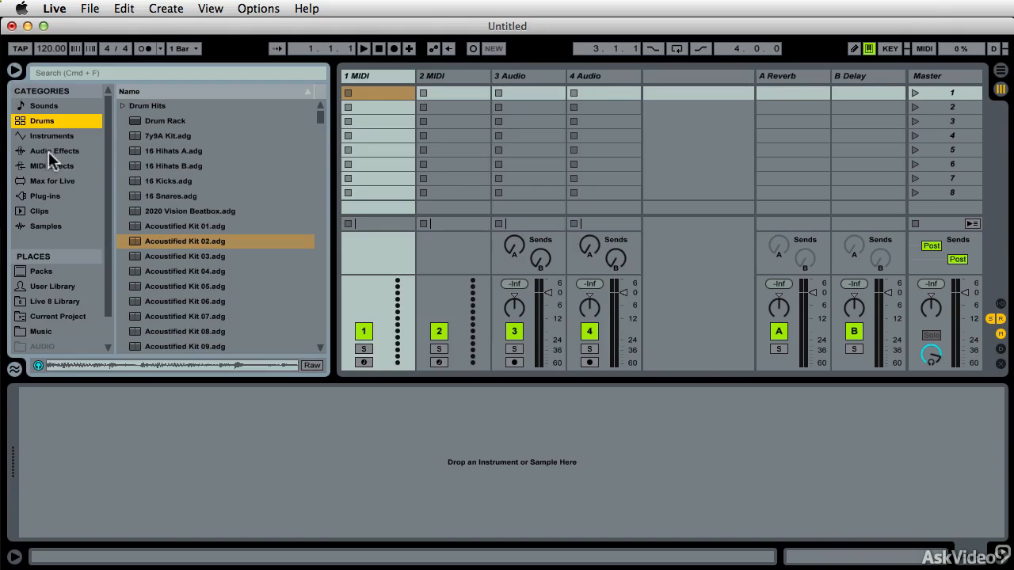
Load Acoustified Kit 02 onto the first MIDI track and audition a kick pad in its drum rack.
{"action": "left_click_drag", "start_coordinate": [184, 242], "coordinate": [146, 231]}
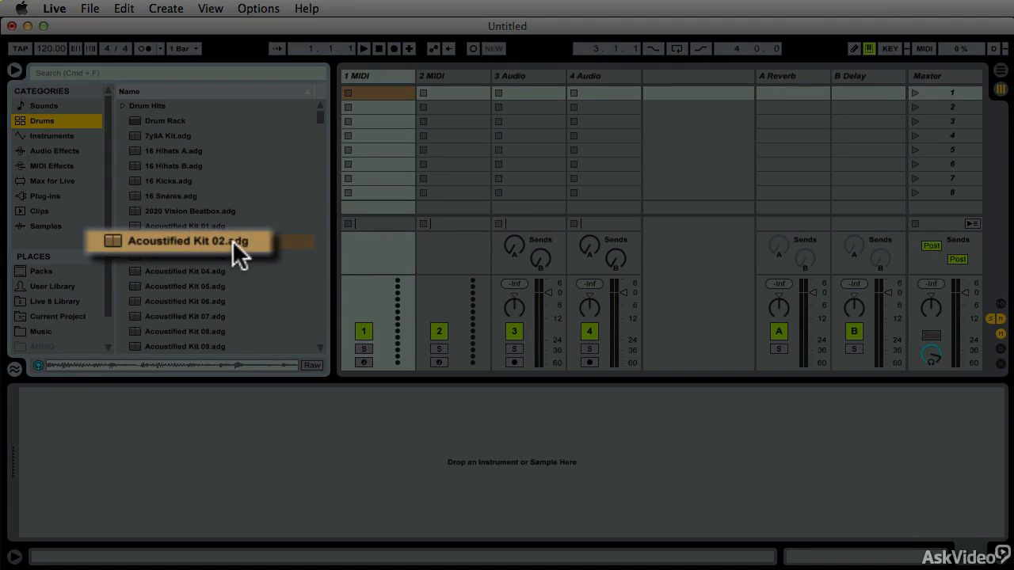
{"action": "left_click_drag", "start_coordinate": [144, 237], "coordinate": [367, 168]}
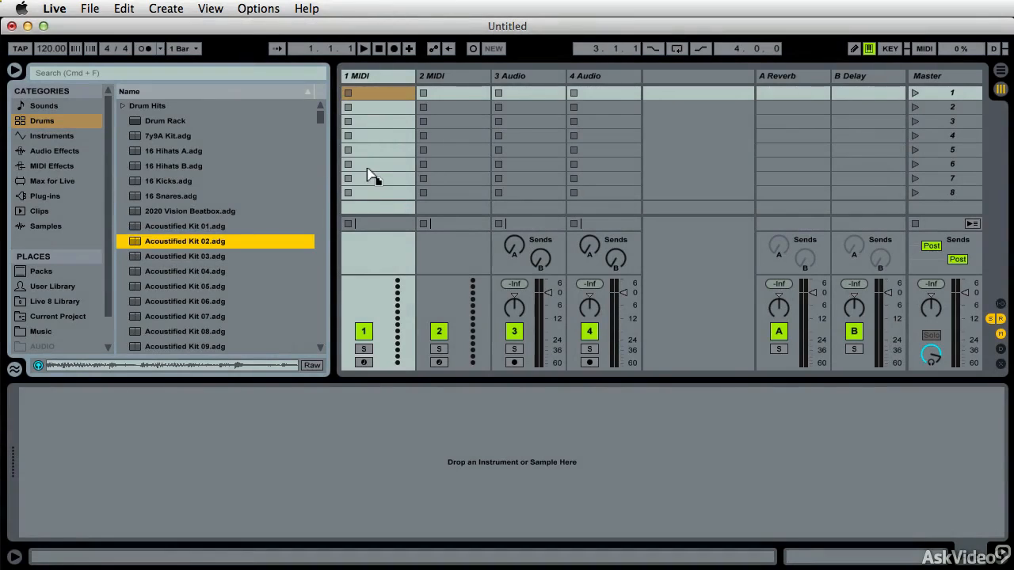
{"action": "left_click", "coordinate": [429, 80]}
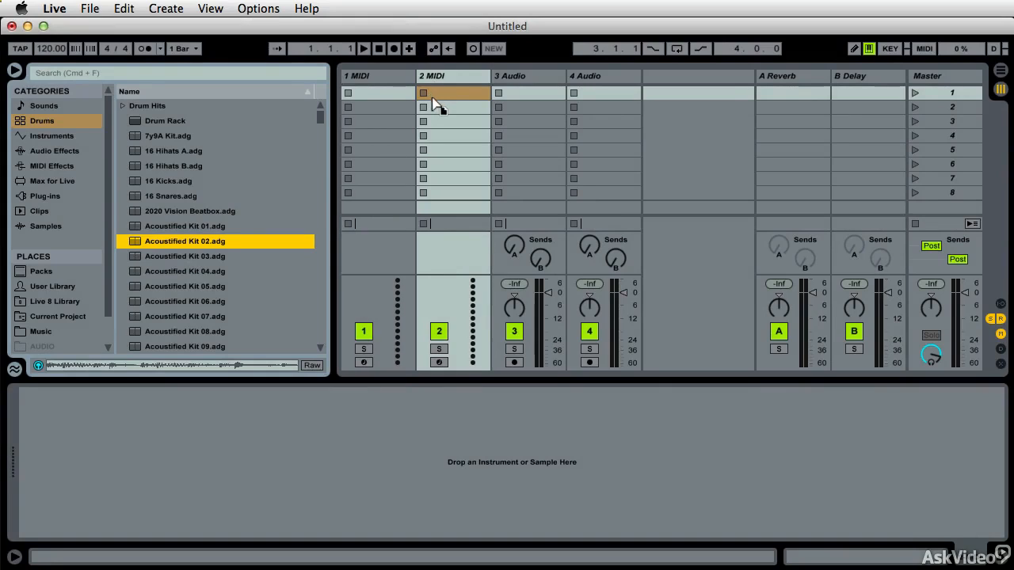
{"action": "left_click", "coordinate": [366, 93]}
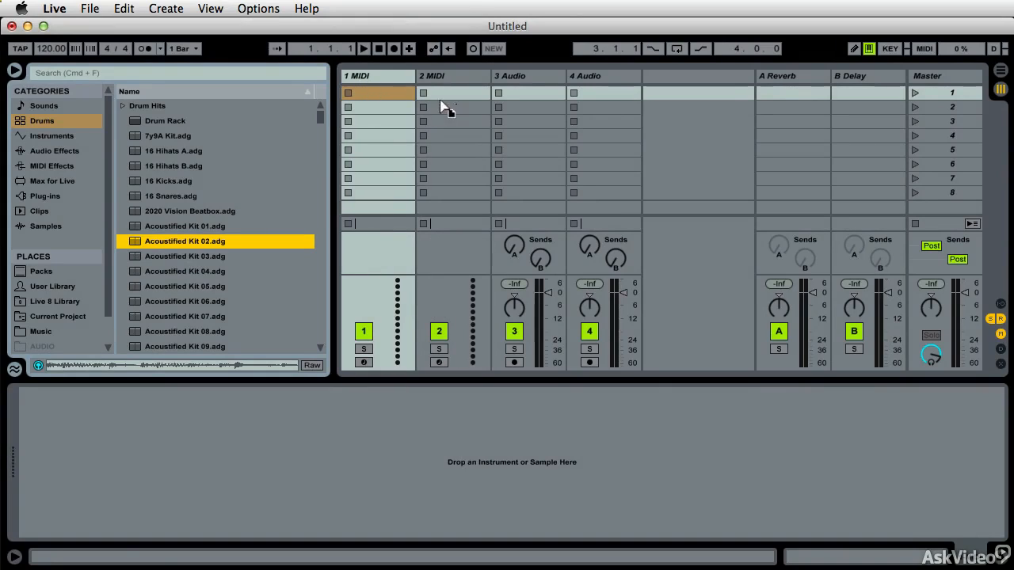
{"action": "left_click", "coordinate": [472, 80]}
{"action": "left_click_drag", "start_coordinate": [474, 82], "coordinate": [385, 85]}
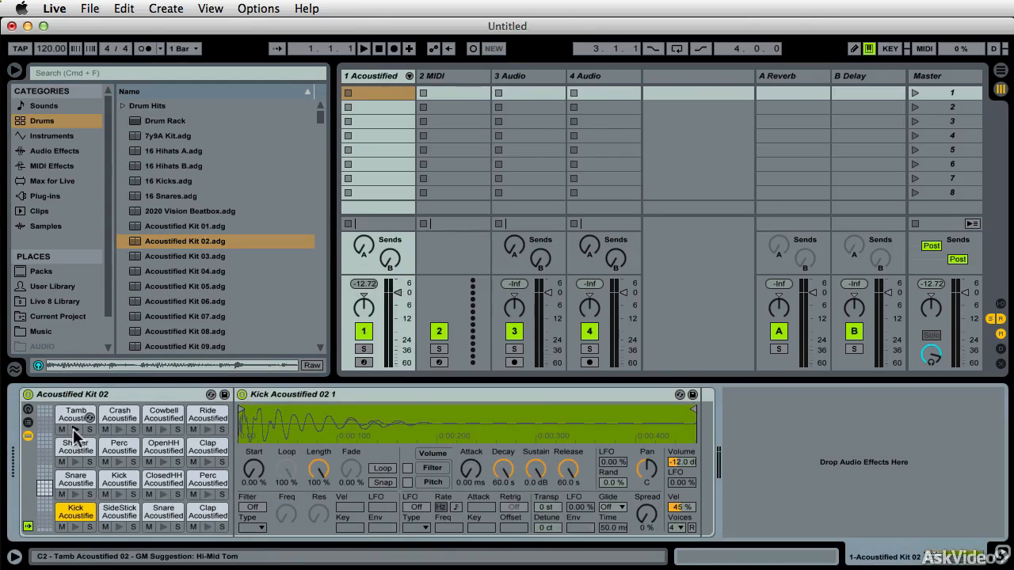
{"action": "left_click", "coordinate": [120, 495]}
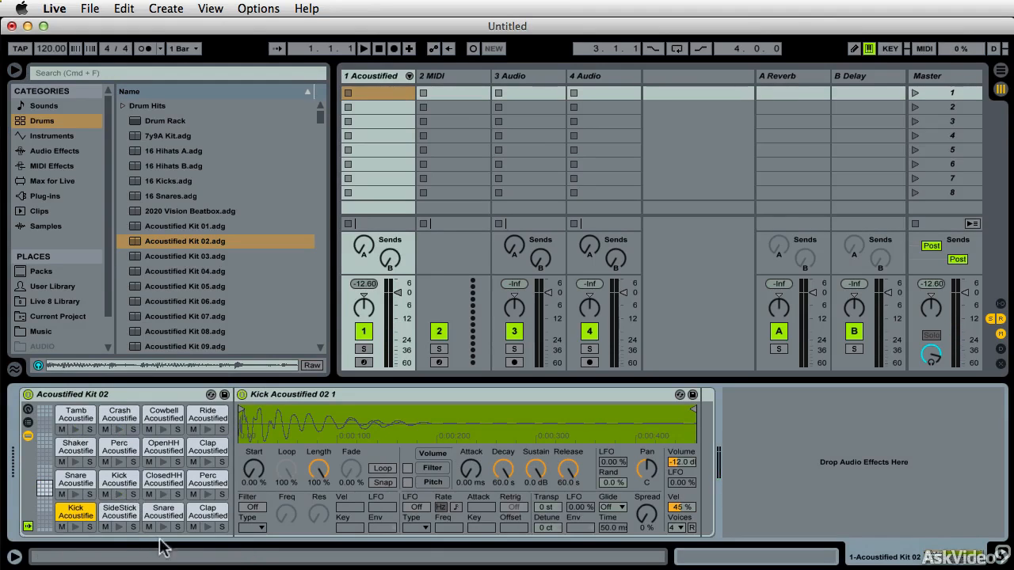
Insert an empty MIDI clip in the first slot of the drum track and enlarge the note editor.
{"action": "left_click", "coordinate": [368, 92]}
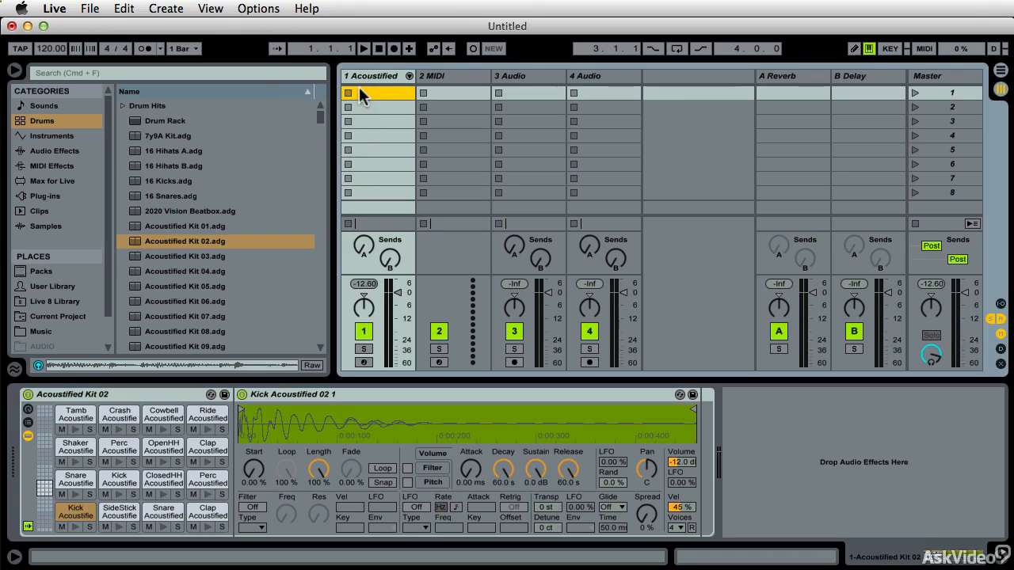
{"action": "right_click", "coordinate": [360, 93]}
{"action": "left_click", "coordinate": [393, 111]}
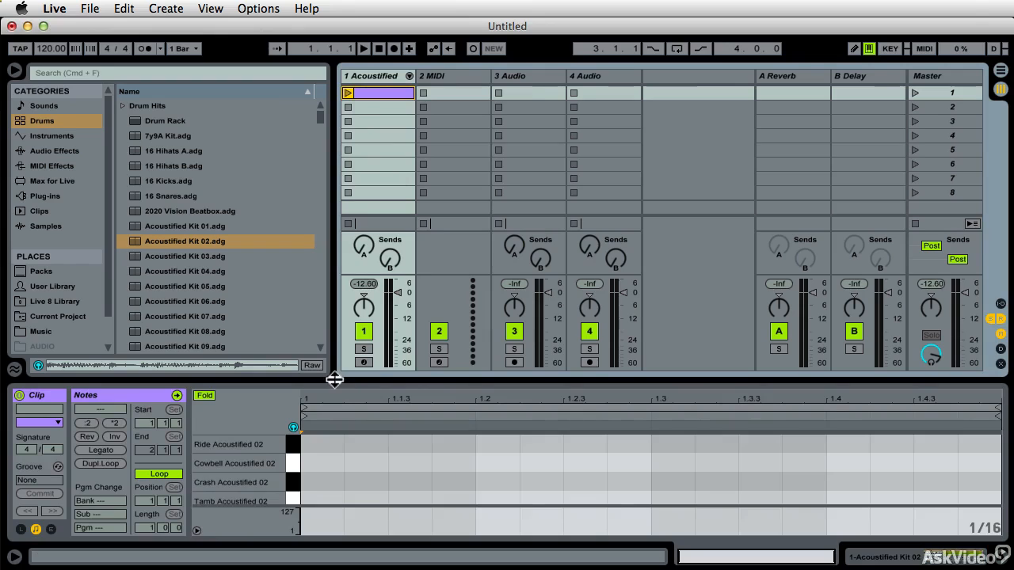
{"action": "left_click_drag", "start_coordinate": [333, 378], "coordinate": [325, 225]}
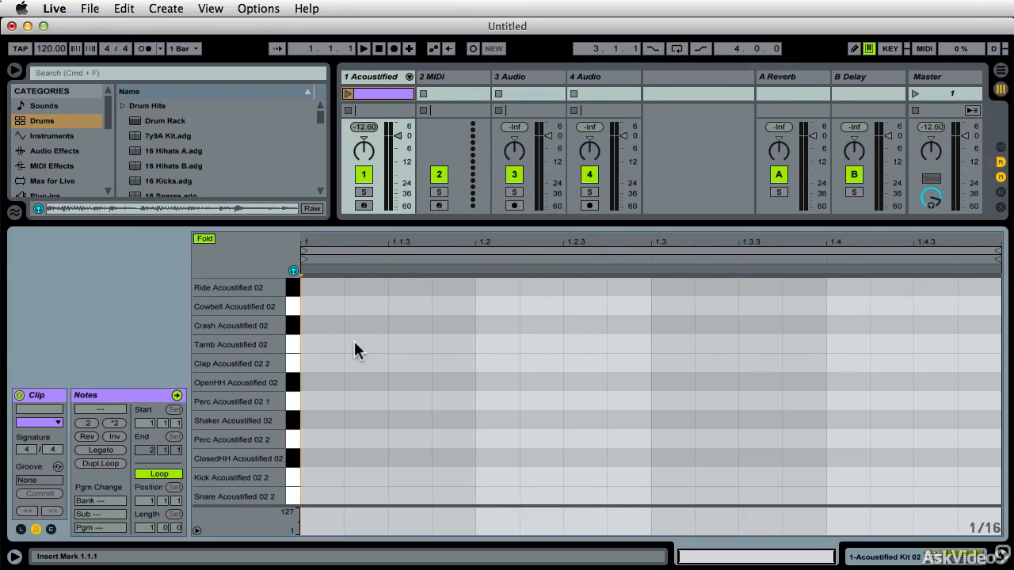
Preview the cowbell, then add a Cowbell note at 1.1.2, an OpenHH note at 1.1.4 and a ClosedHH note at 1.2.3.
{"action": "left_click", "coordinate": [289, 308]}
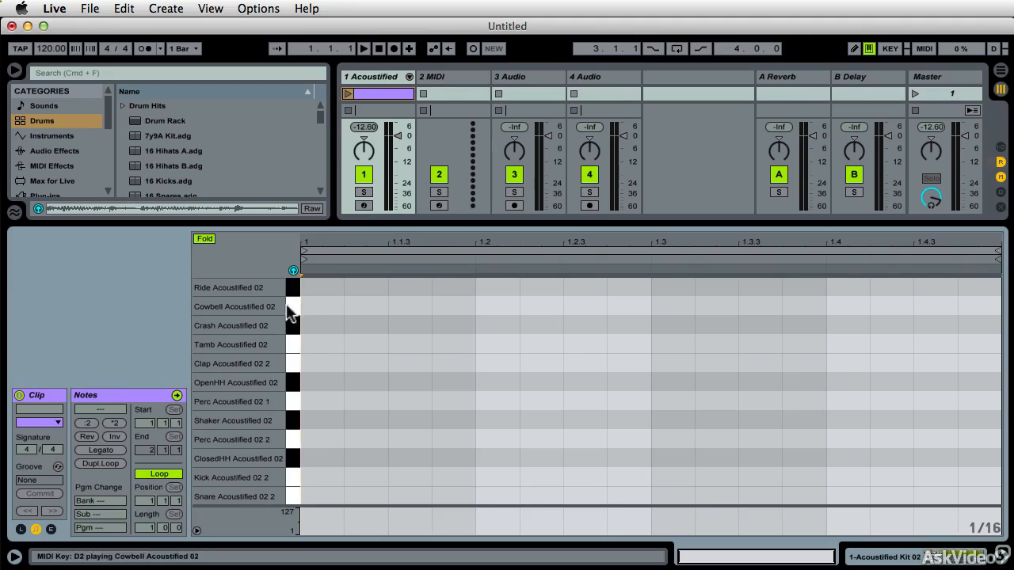
{"action": "double_click", "coordinate": [361, 305]}
{"action": "double_click", "coordinate": [442, 386]}
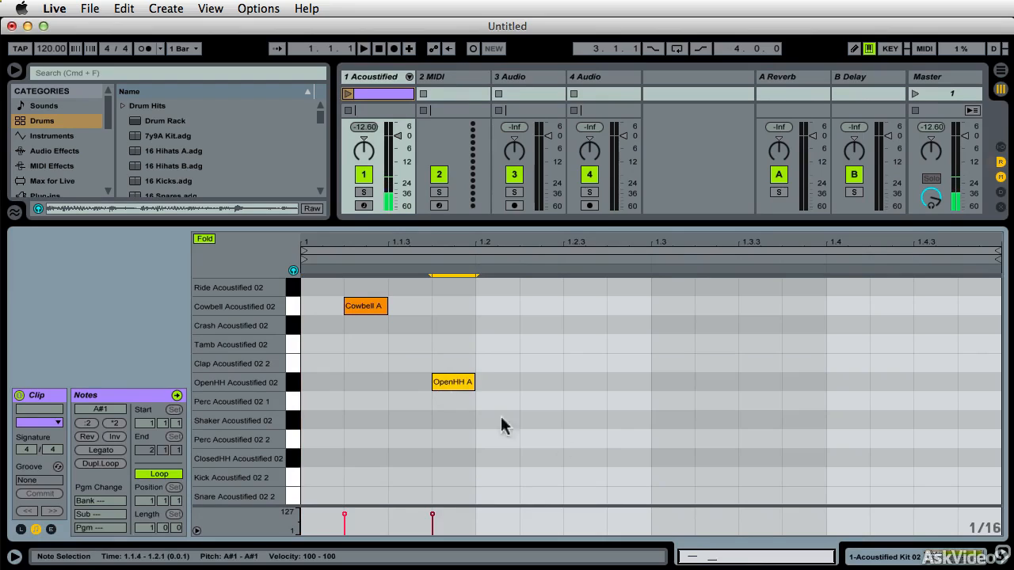
{"action": "double_click", "coordinate": [586, 458]}
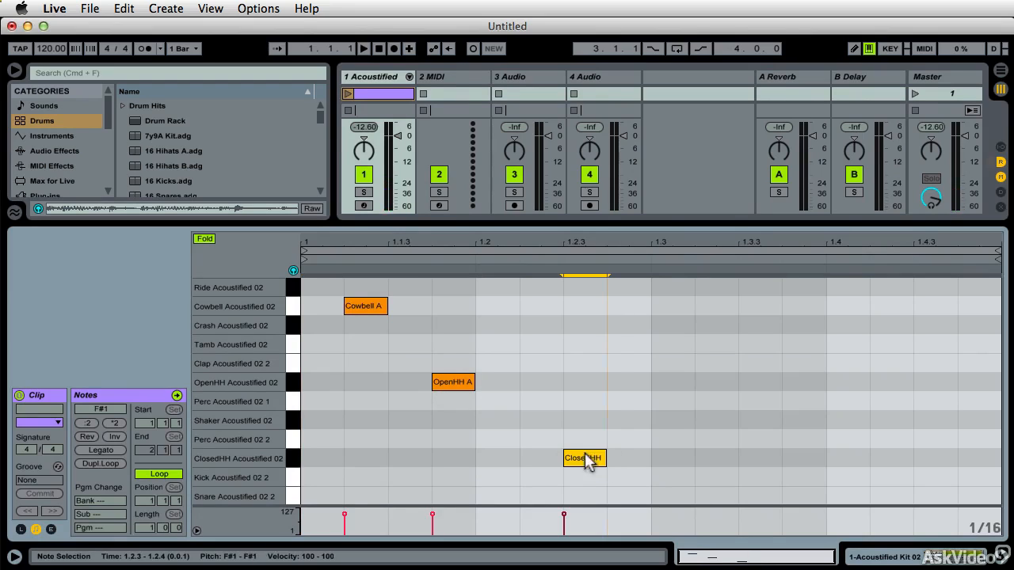
Add Kick Acoustified 02 2 notes at 1.1.1, 1.2.1, 1.3.2 and 1.4.2.
{"action": "double_click", "coordinate": [321, 478]}
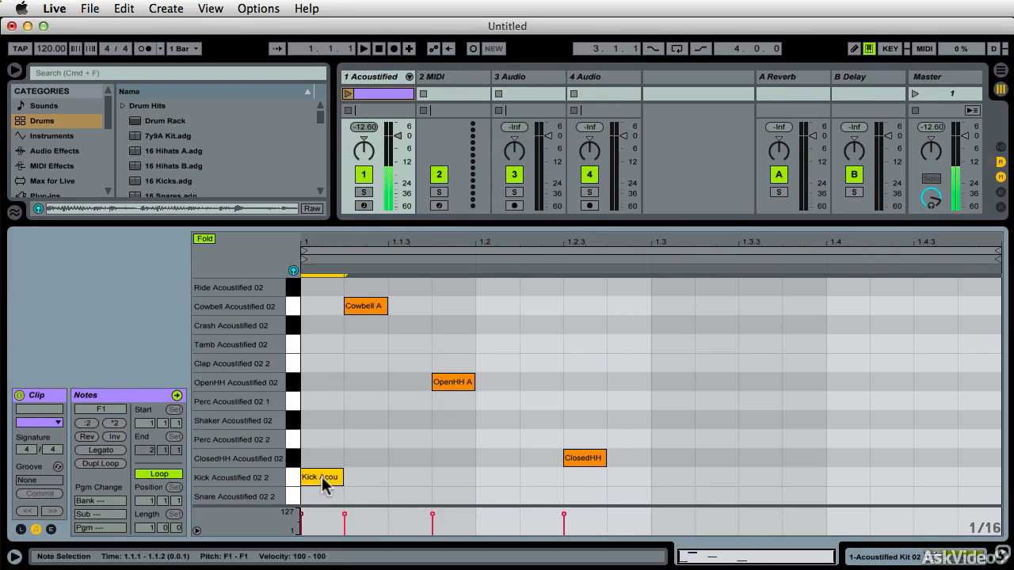
{"action": "double_click", "coordinate": [499, 479]}
{"action": "left_click", "coordinate": [730, 485]}
{"action": "double_click", "coordinate": [730, 484]}
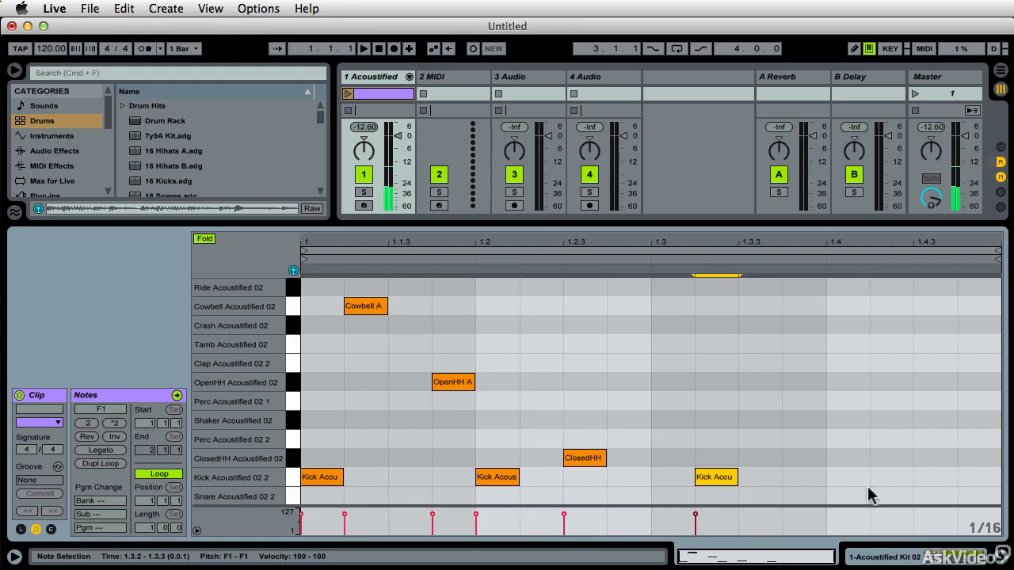
{"action": "double_click", "coordinate": [891, 478]}
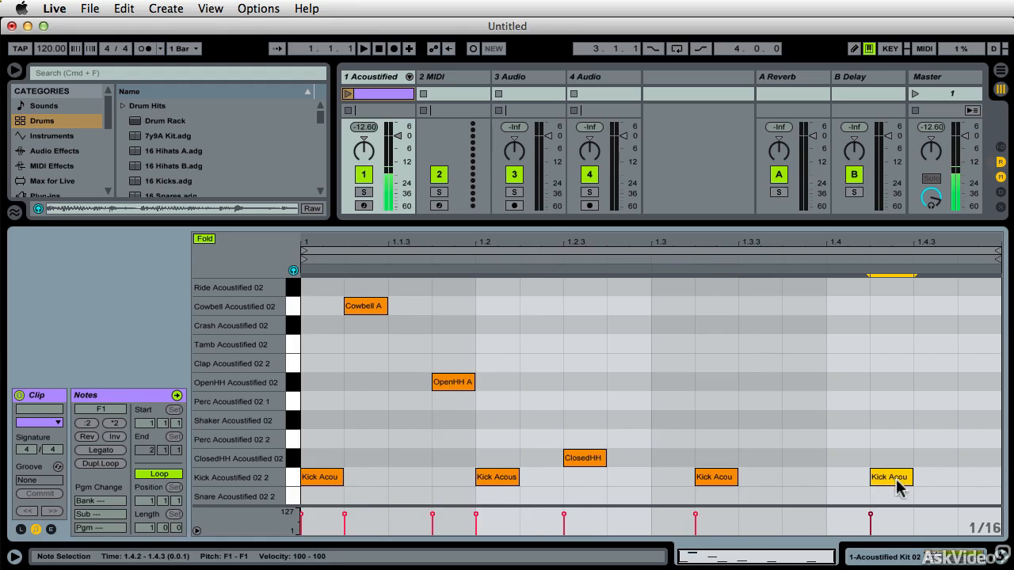
Add a Tamb note at 1.2.3, Crash notes at 1.3.4 and 1.4.3, and a Shaker note at 1.4.4.
{"action": "double_click", "coordinate": [584, 344]}
{"action": "double_click", "coordinate": [806, 326]}
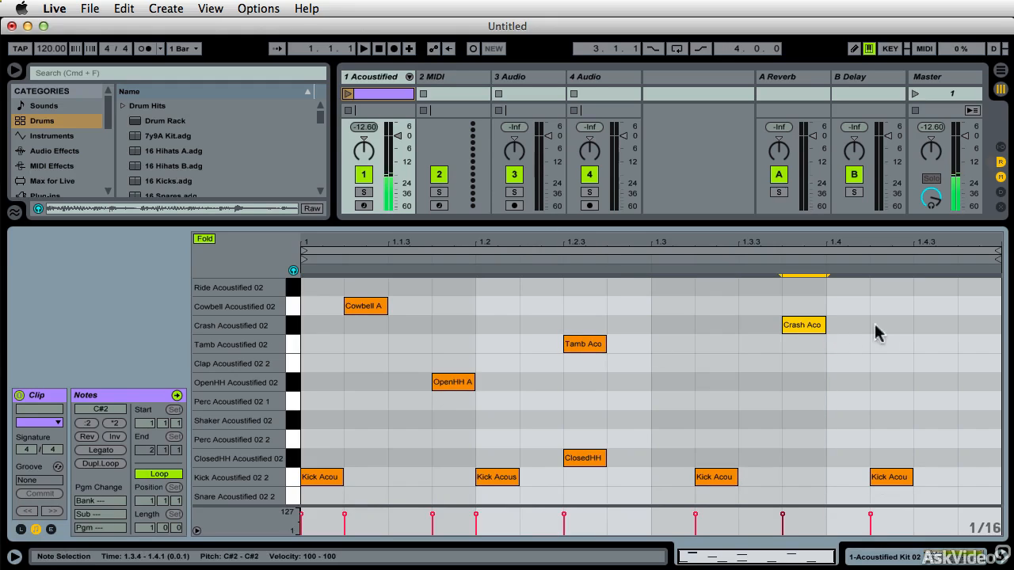
{"action": "double_click", "coordinate": [935, 326]}
{"action": "left_click", "coordinate": [975, 426]}
{"action": "double_click", "coordinate": [974, 424]}
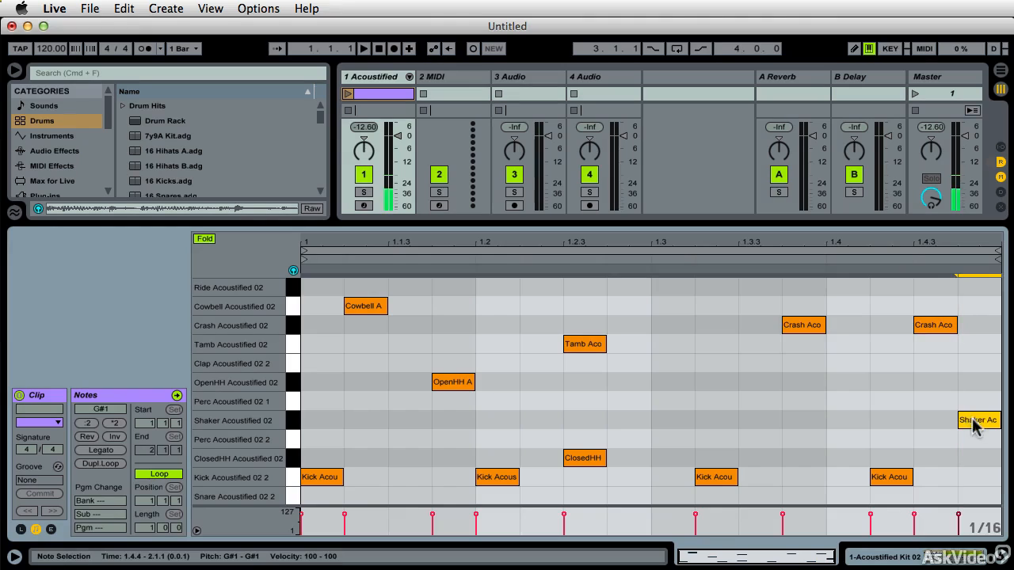
{"action": "left_click", "coordinate": [973, 460]}
{"action": "double_click", "coordinate": [973, 460]}
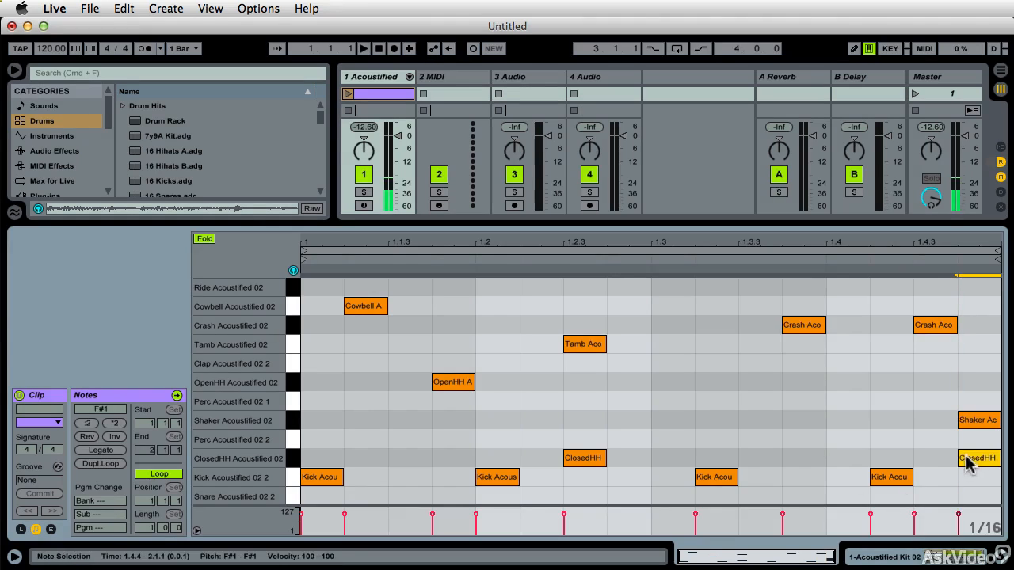
{"action": "double_click", "coordinate": [973, 461]}
{"action": "double_click", "coordinate": [670, 428]}
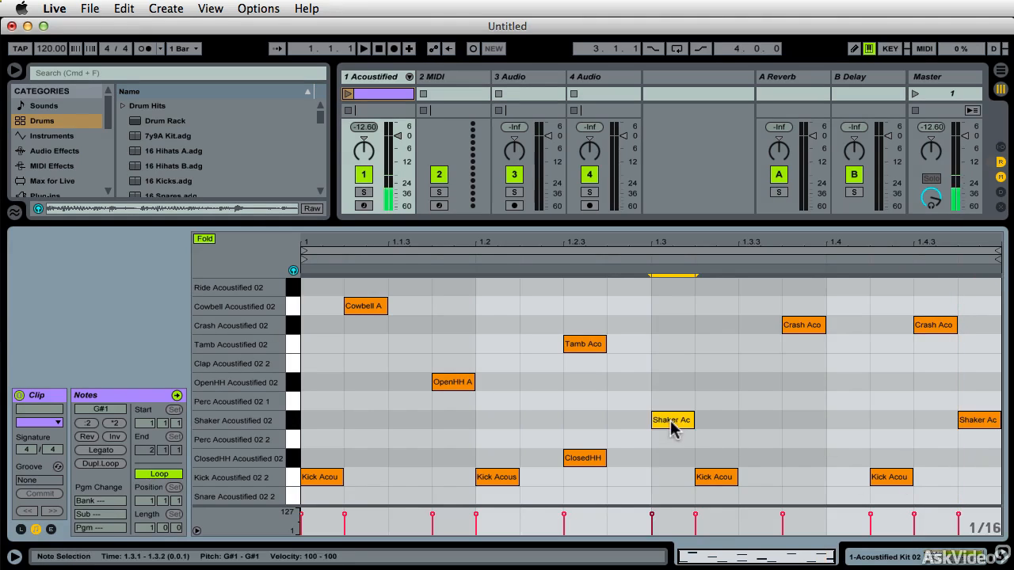
{"action": "double_click", "coordinate": [670, 428]}
Add a Perc note at 1.3.1 and shift it down to the Snare Acoustified 02 2 row, with a second snare at 1.1.3.
{"action": "double_click", "coordinate": [667, 404]}
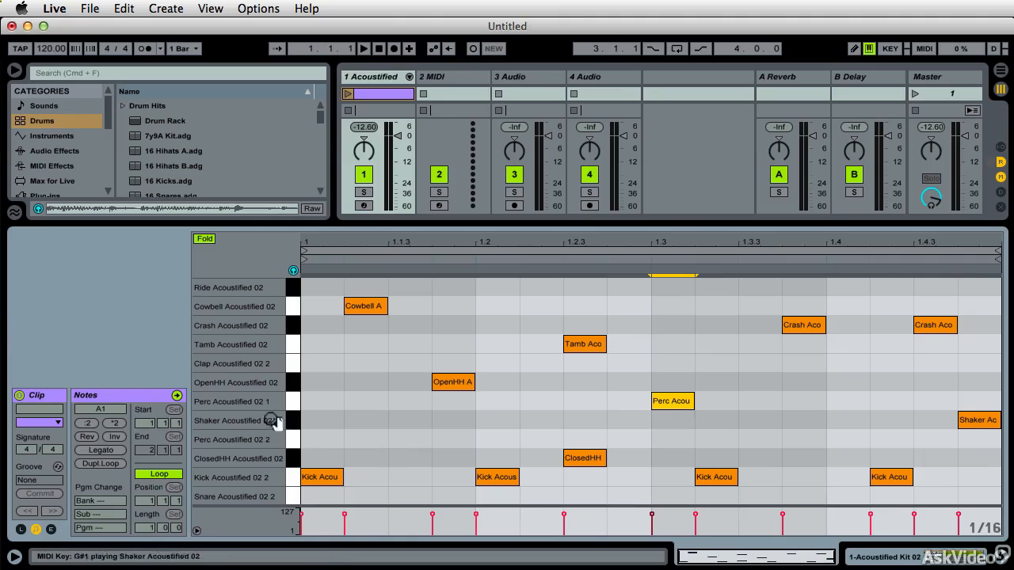
{"action": "left_click", "coordinate": [668, 406]}
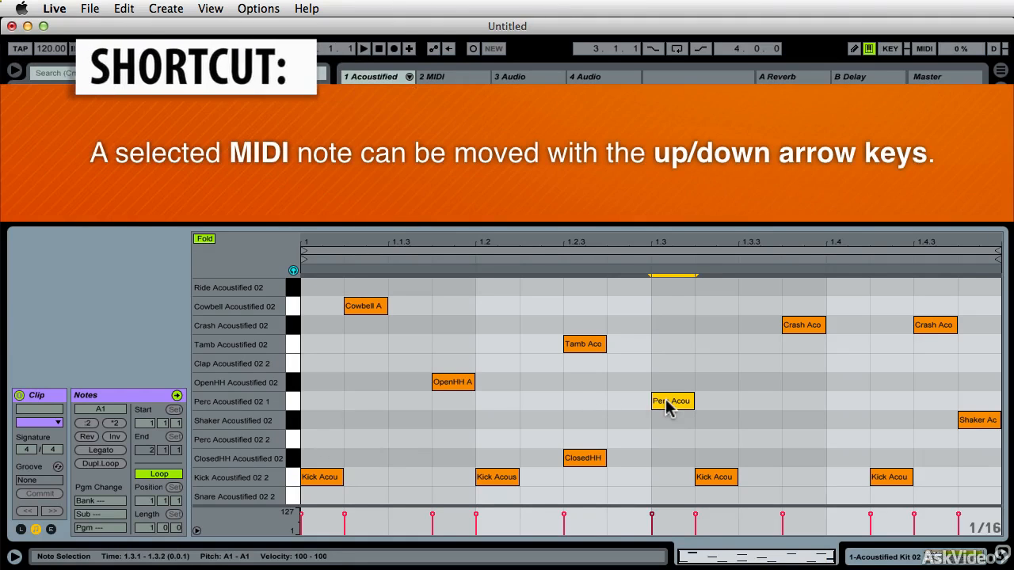
{"action": "key", "text": "Up"}
{"action": "key", "text": "Down"}
{"action": "key", "text": "Down"}
{"action": "key", "text": "Down"}
{"action": "key", "text": "Down"}
{"action": "key", "text": "Down"}
{"action": "key", "text": "Down"}
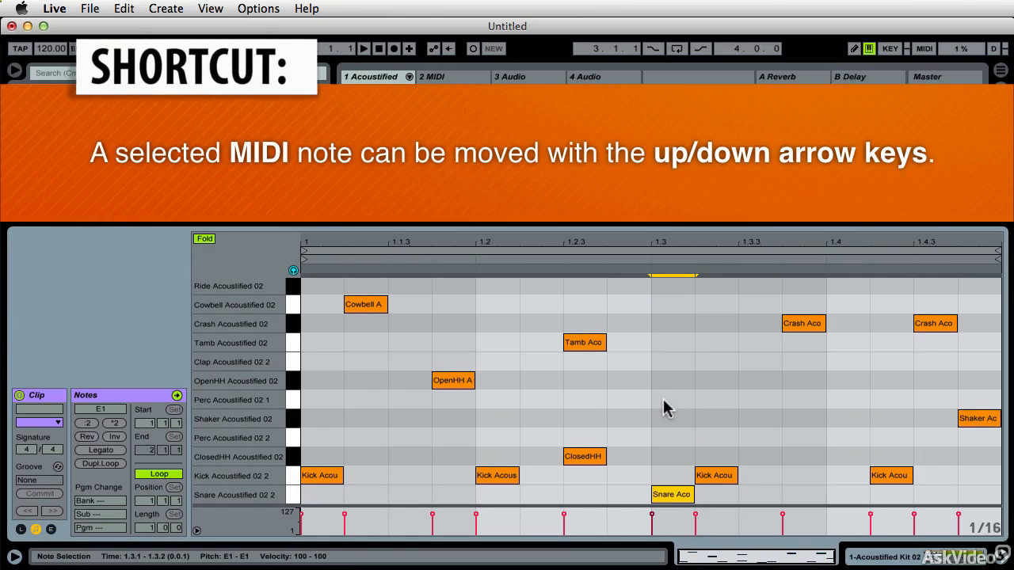
{"action": "double_click", "coordinate": [400, 494]}
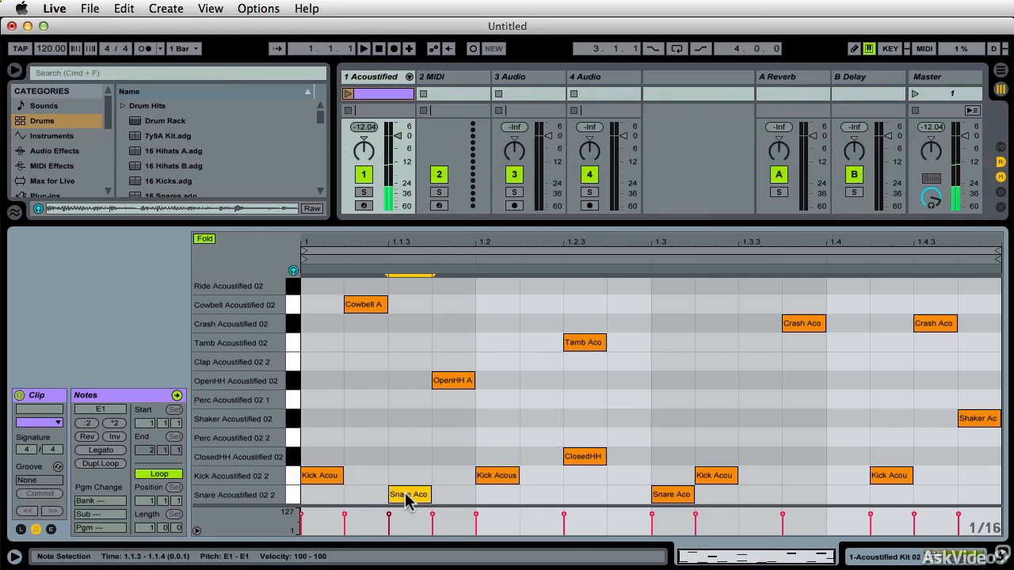
Play the clip while moving the Cowbell note to 1.2.2 and the Crash note at 1.3.4 to 1.2.4.
{"action": "left_click", "coordinate": [348, 94]}
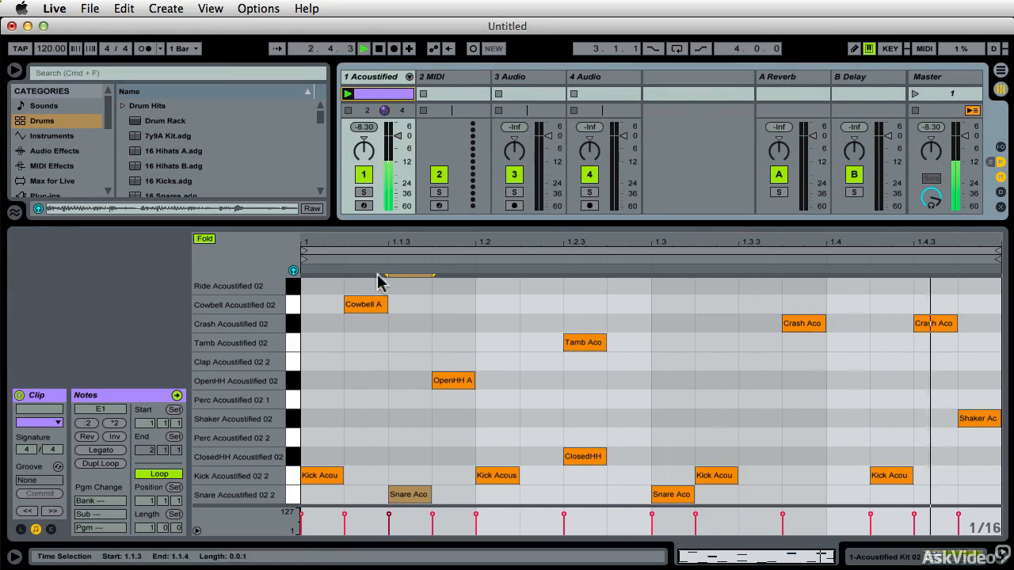
{"action": "key", "text": "space"}
{"action": "left_click_drag", "start_coordinate": [367, 309], "coordinate": [555, 319]}
{"action": "key", "text": "space"}
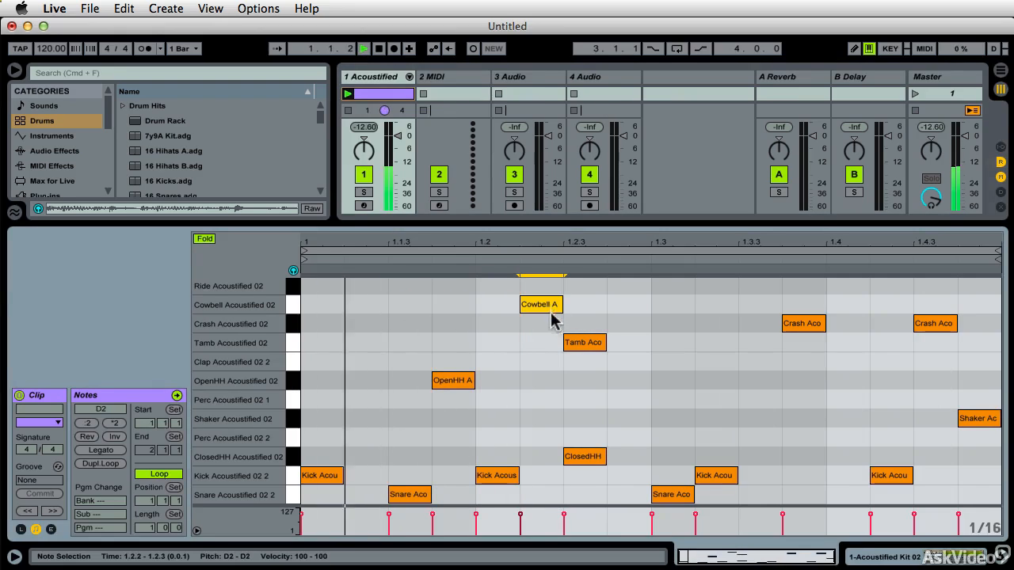
{"action": "left_click", "coordinate": [802, 327]}
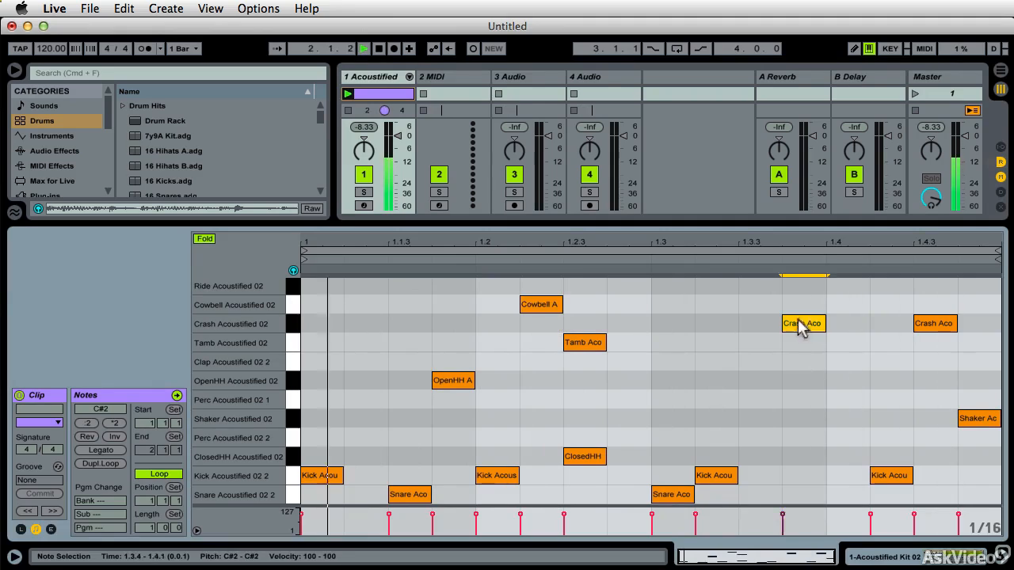
{"action": "left_click_drag", "start_coordinate": [802, 326], "coordinate": [696, 326]}
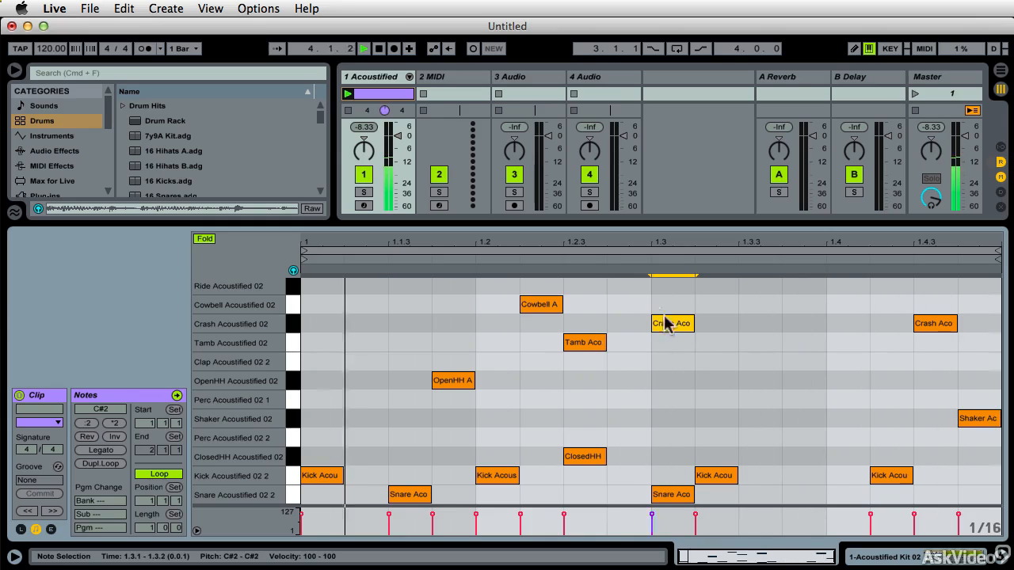
{"action": "left_click_drag", "start_coordinate": [670, 324], "coordinate": [629, 324]}
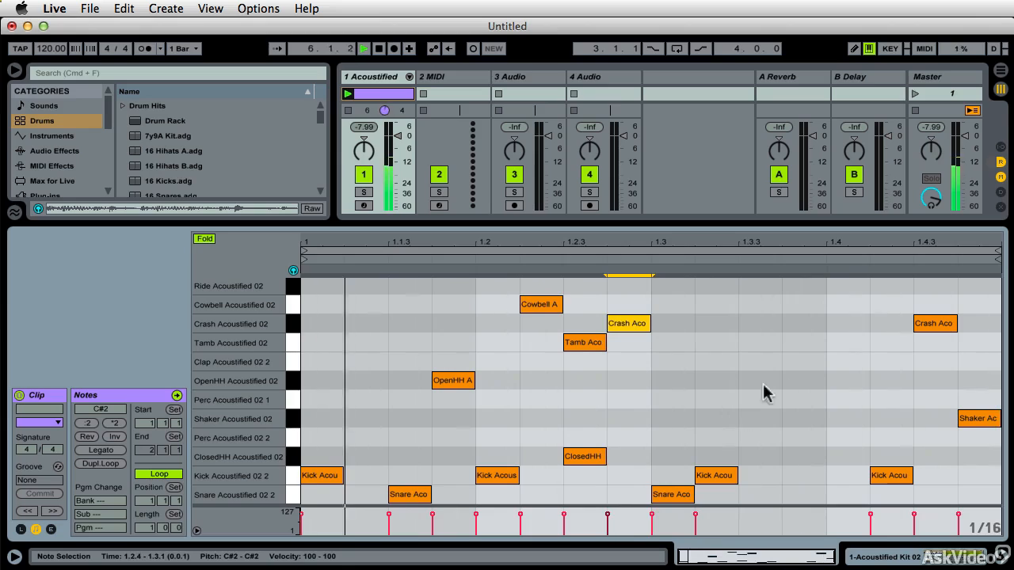
Add OpenHH notes at 1.1.2, 1.2.4, 1.3.2, 1.3.4 and 1.4.2.
{"action": "double_click", "coordinate": [798, 382]}
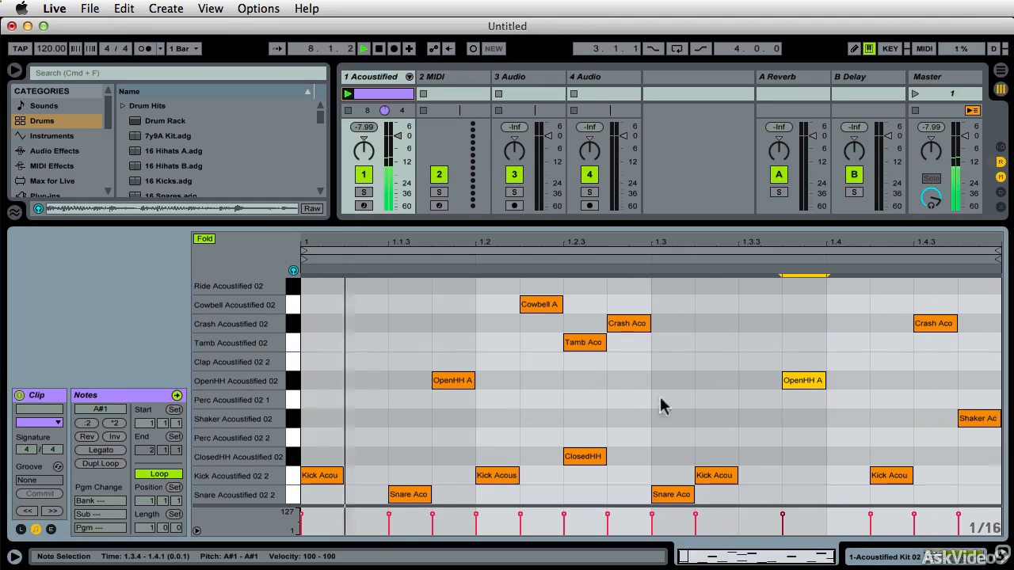
{"action": "double_click", "coordinate": [889, 382]}
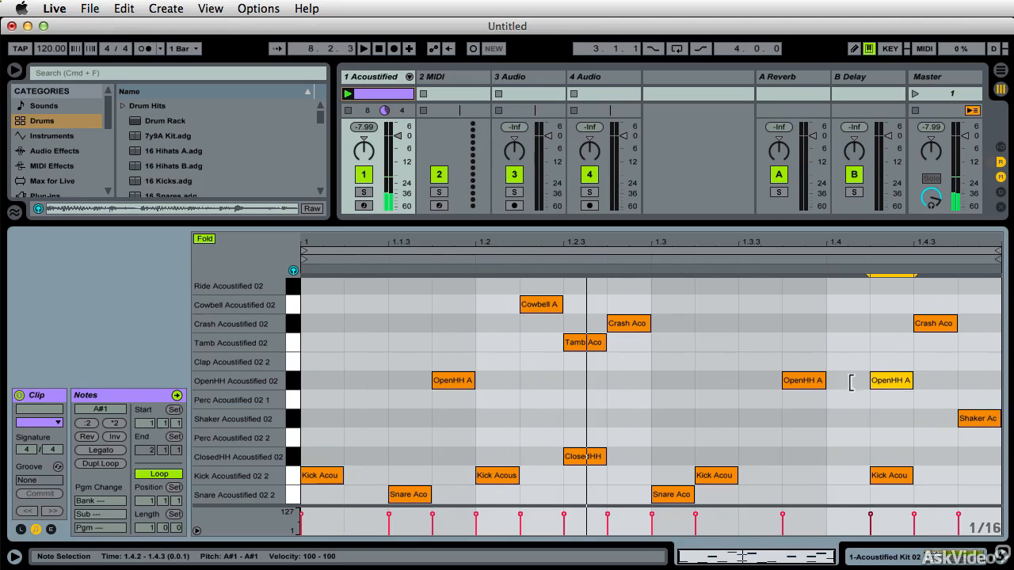
{"action": "double_click", "coordinate": [716, 382]}
{"action": "double_click", "coordinate": [634, 381]}
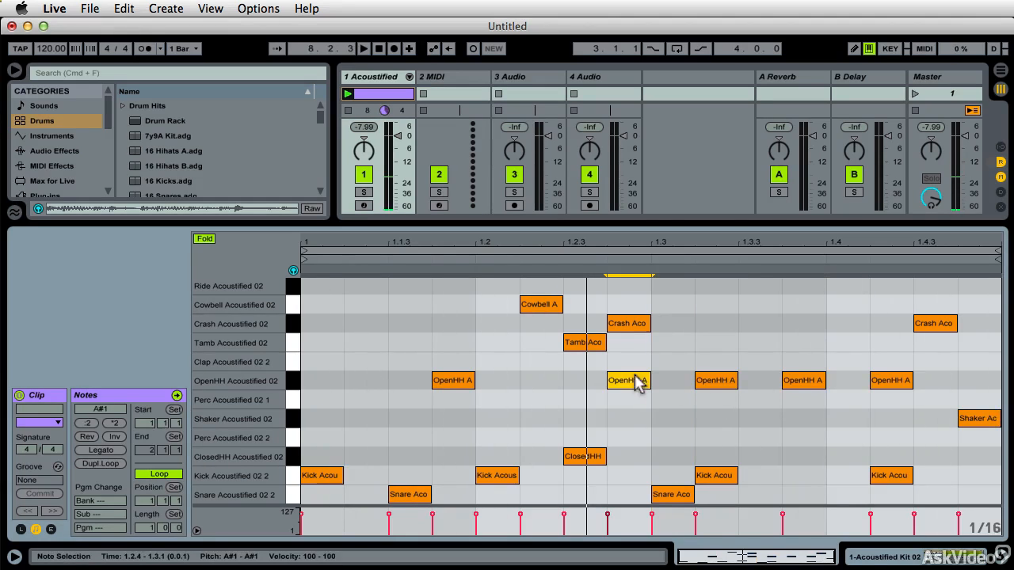
{"action": "double_click", "coordinate": [354, 382]}
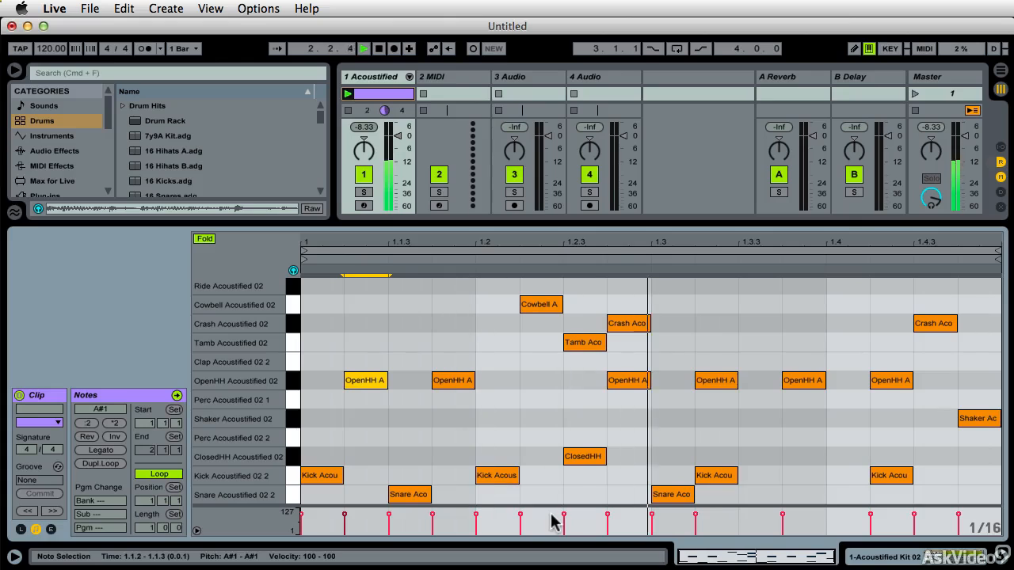
Stop playback, show the track's Acoustified Kit 02 drum rack, and play the clip again to watch its pads trigger.
{"action": "key", "text": "space"}
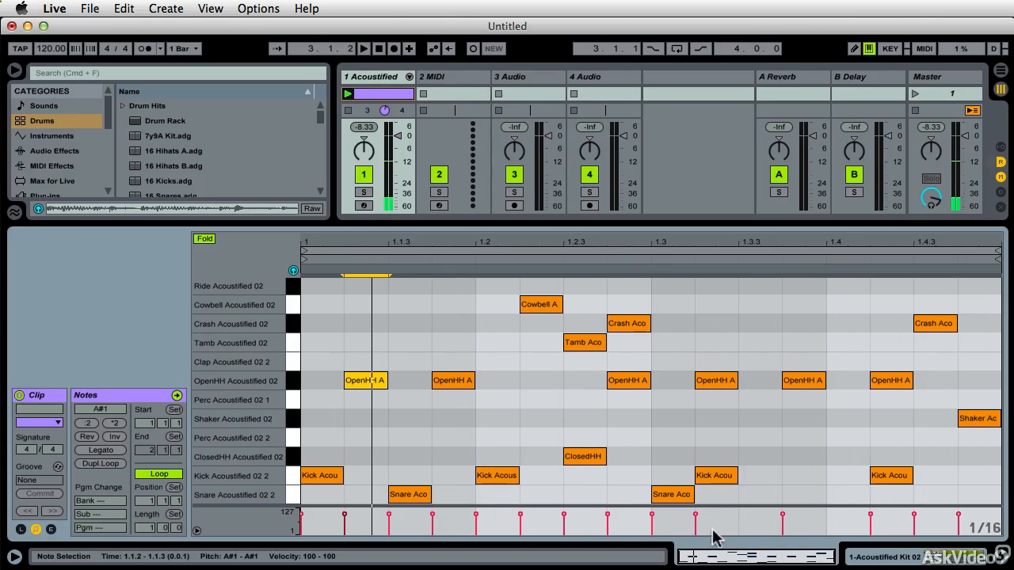
{"action": "left_click", "coordinate": [870, 558]}
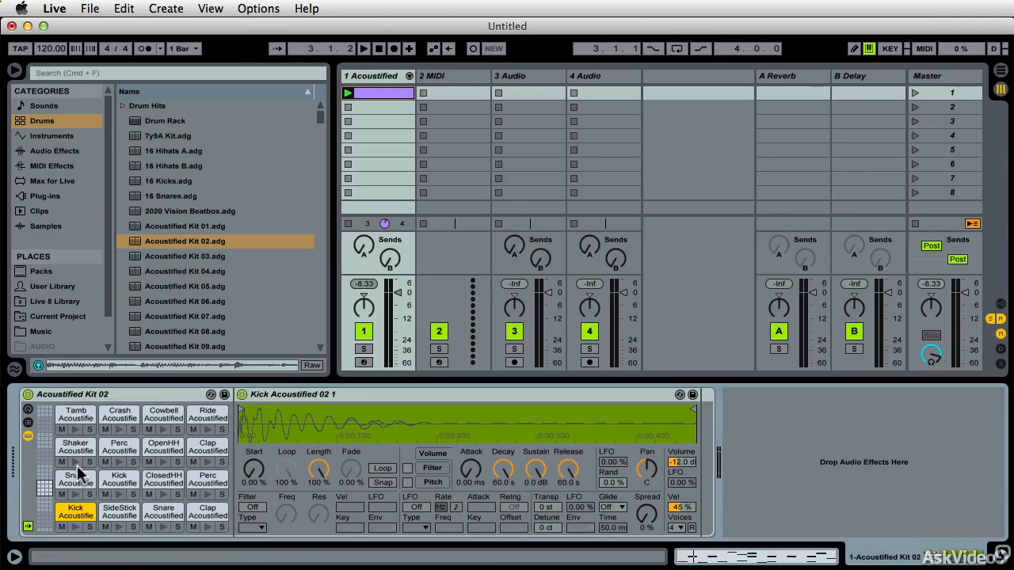
{"action": "key", "text": "space"}
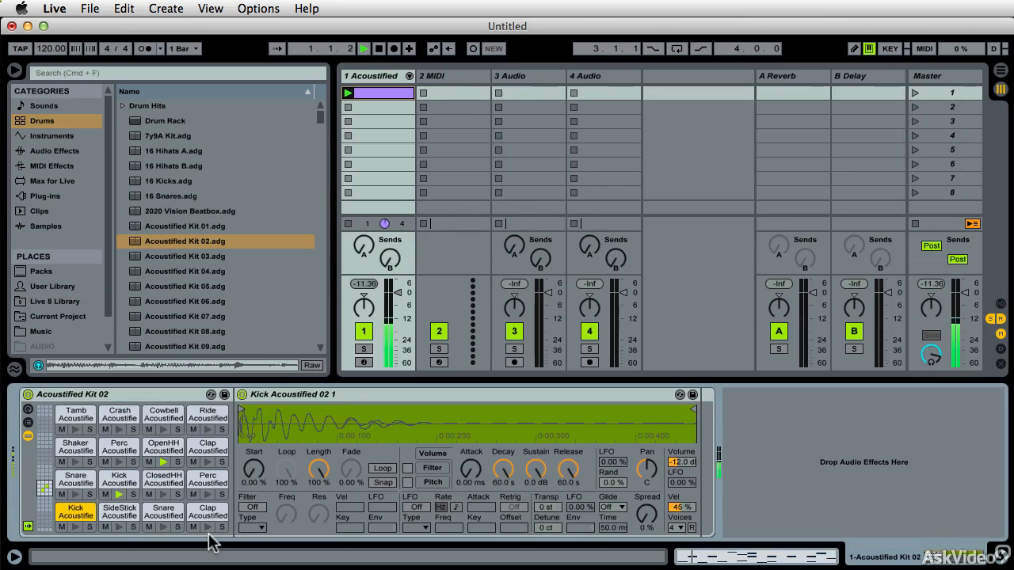
Turn Hot-Swap mode on and off again for the Kick Acoustified 02 2 pad.
{"action": "left_click", "coordinate": [132, 483]}
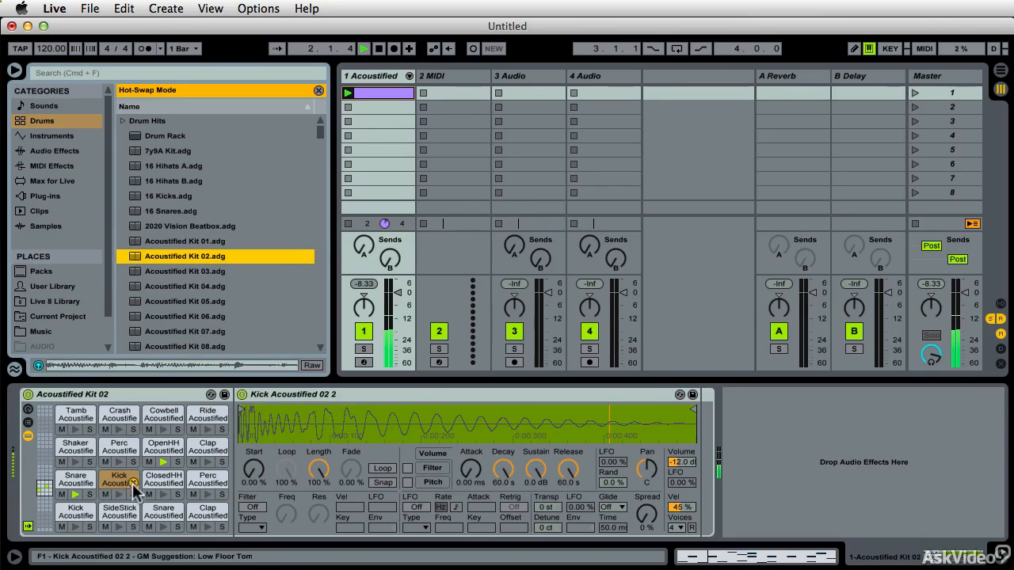
{"action": "left_click", "coordinate": [133, 483]}
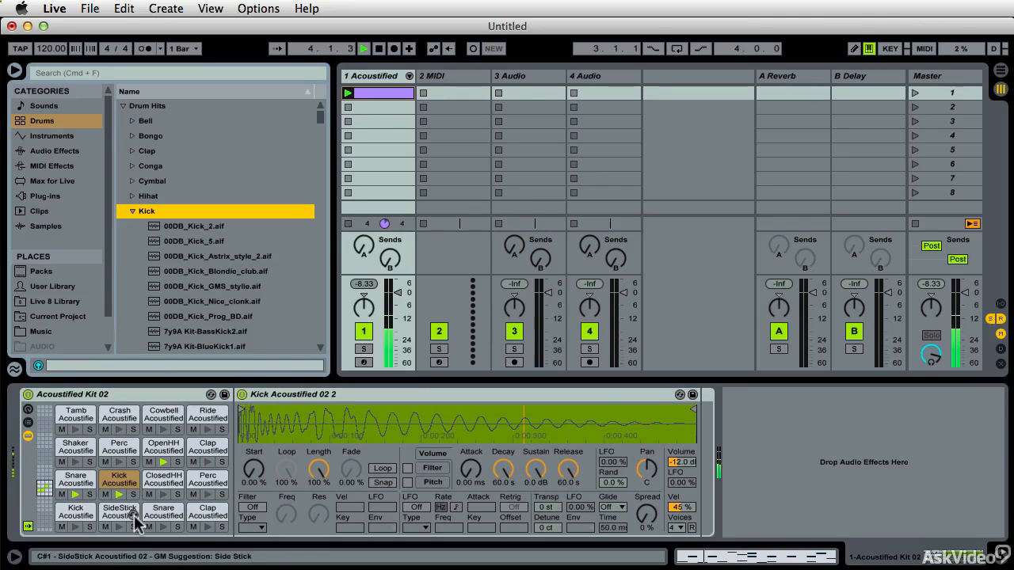
Play the pattern while soloing the OpenHH, Kick 02 2, Shaker and Crash pads in turn, and clear the Crash solo.
{"action": "left_click", "coordinate": [177, 462]}
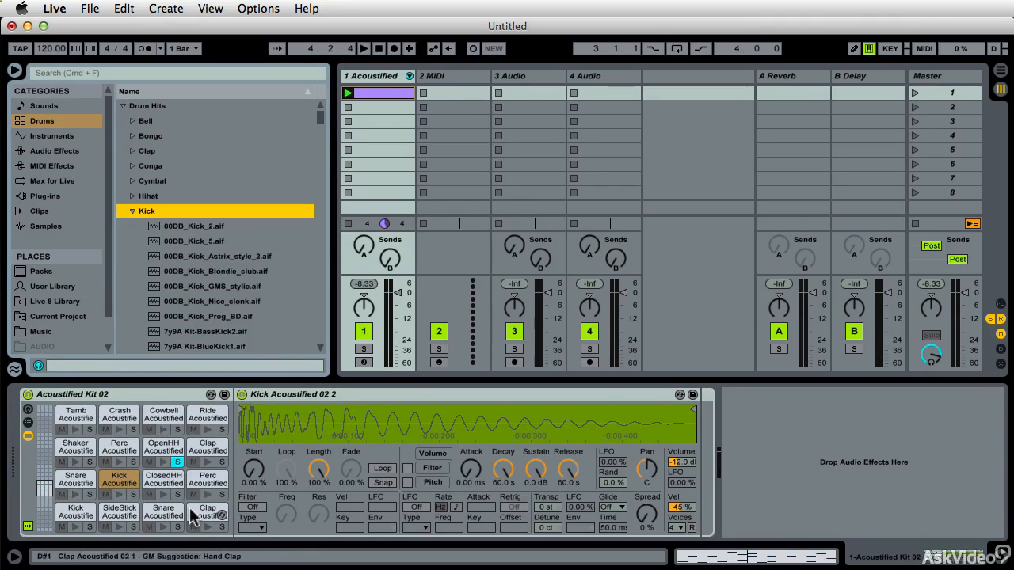
{"action": "key", "text": "space"}
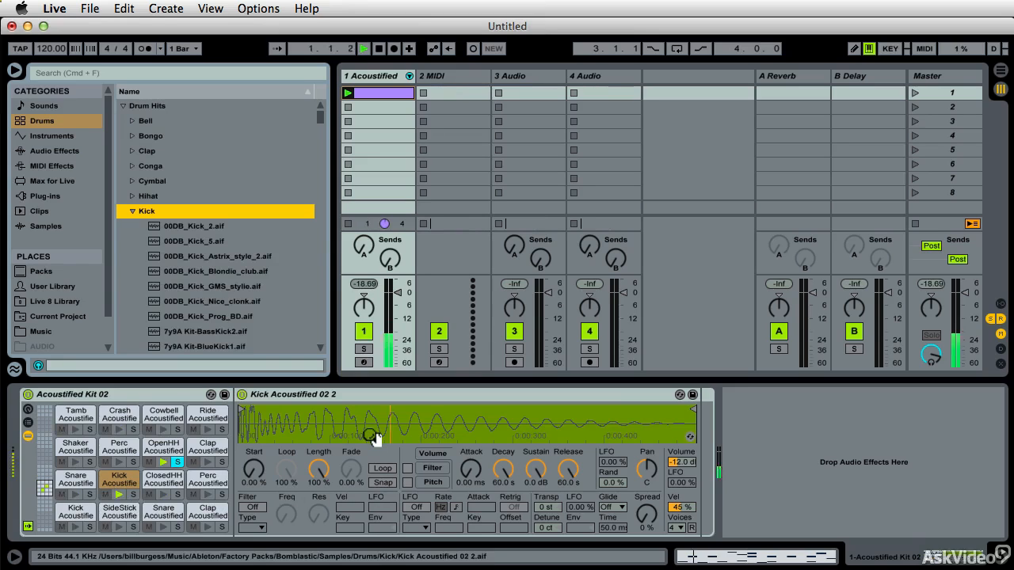
{"action": "left_click", "coordinate": [133, 495]}
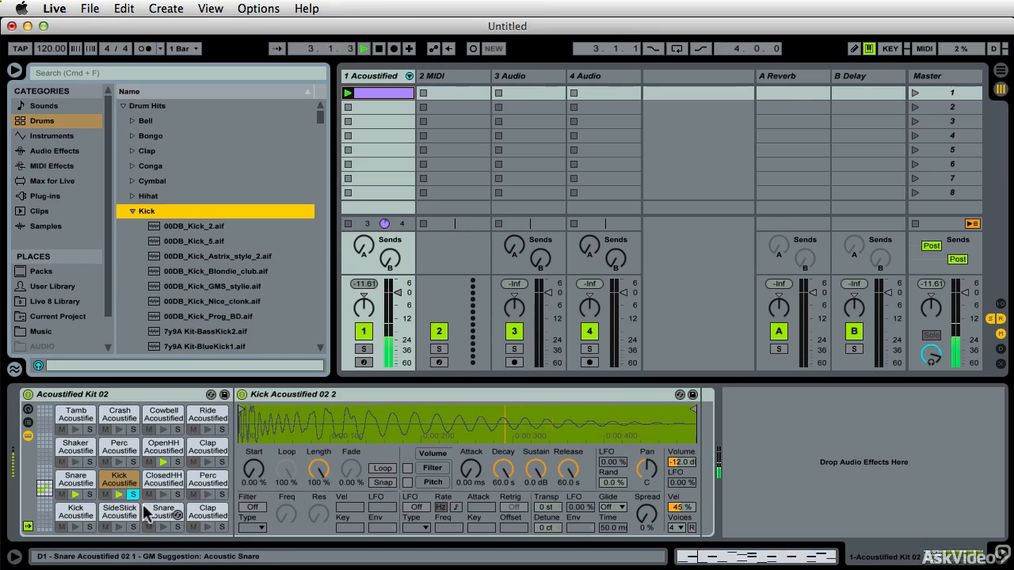
{"action": "left_click", "coordinate": [89, 462]}
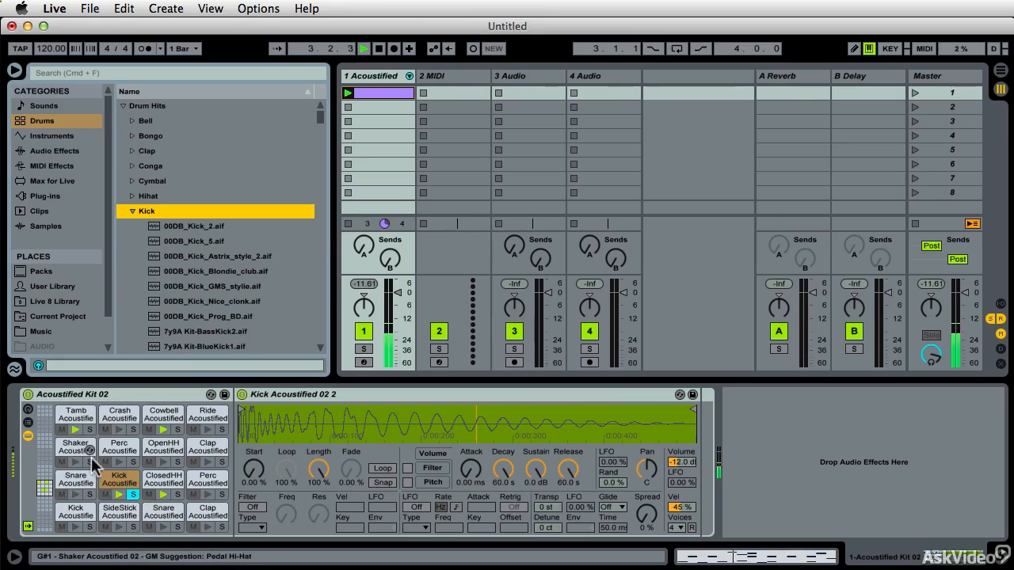
{"action": "left_click", "coordinate": [133, 429]}
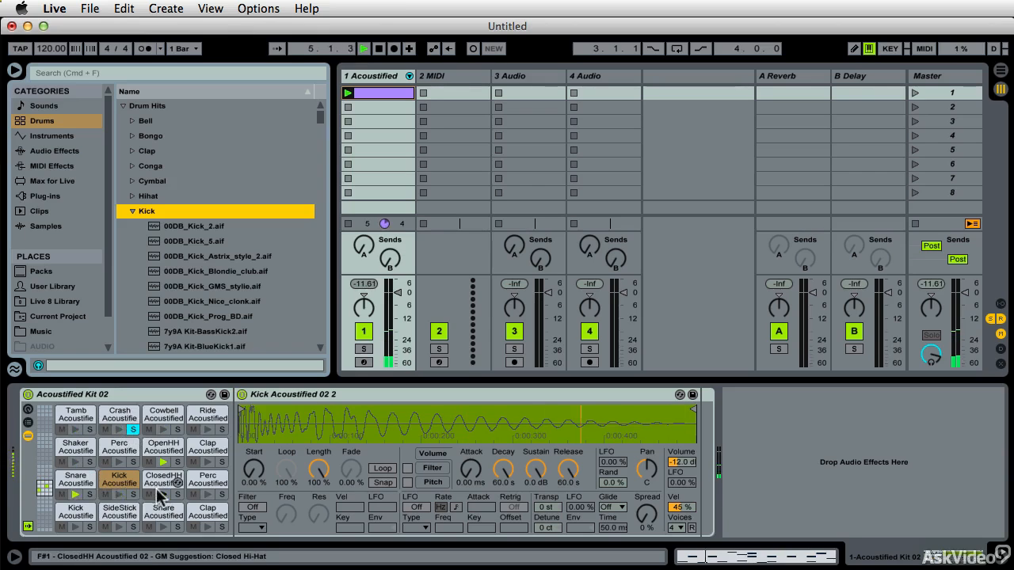
{"action": "left_click", "coordinate": [133, 429]}
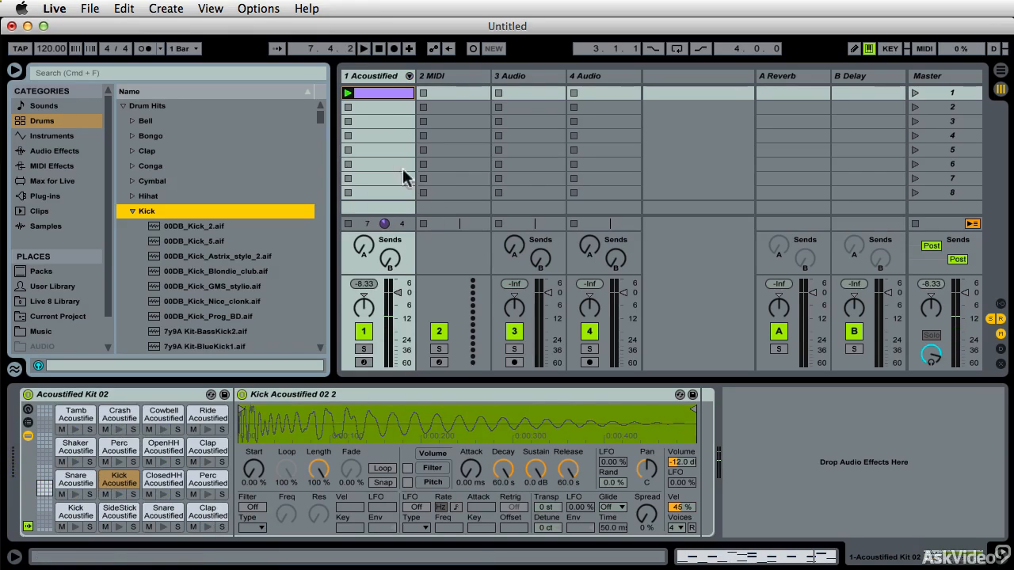
Collapse the Kick folder and look through the browser's Samples and Clips lists.
{"action": "left_click", "coordinate": [133, 212]}
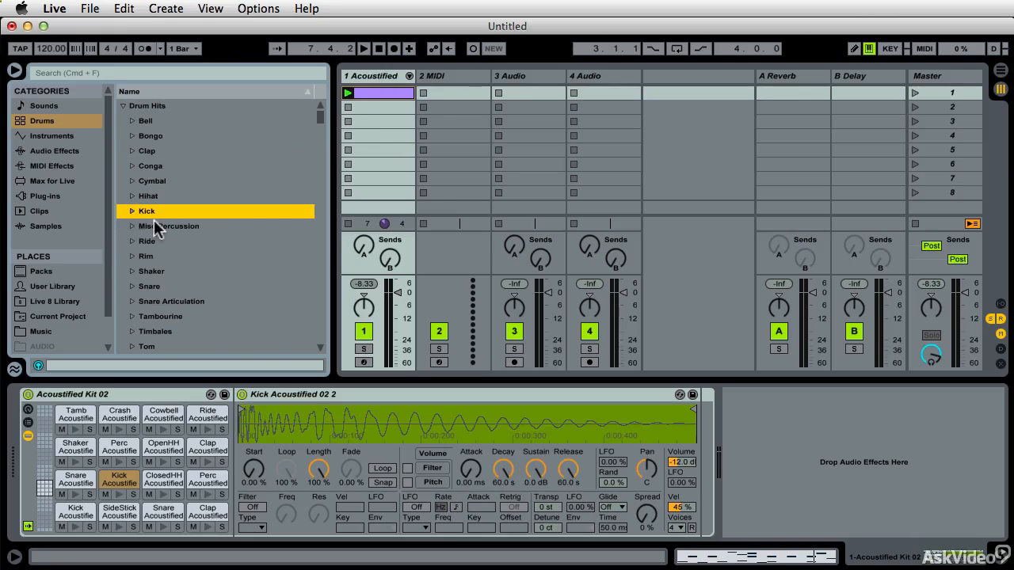
{"action": "left_click", "coordinate": [45, 227]}
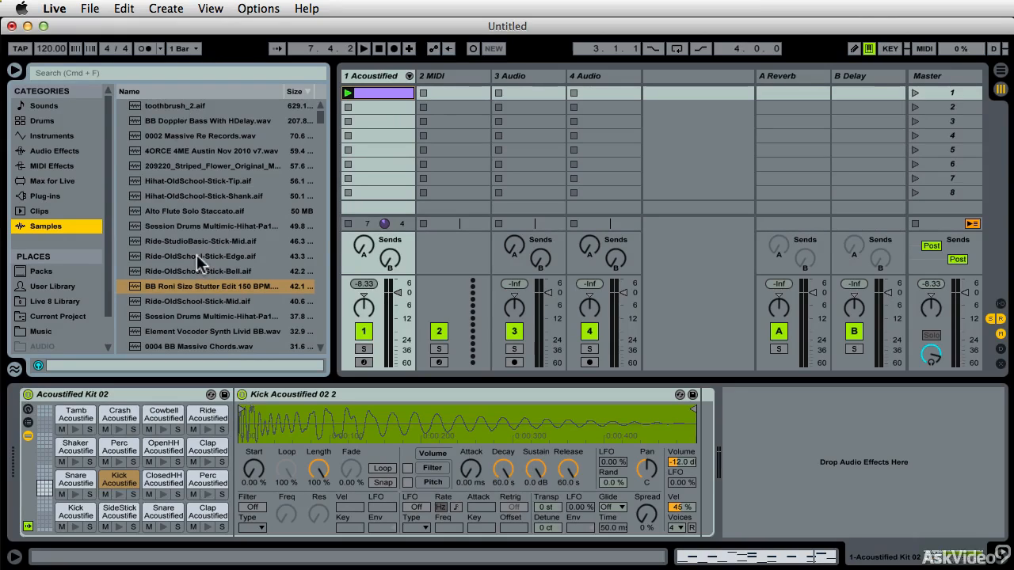
{"action": "left_click", "coordinate": [34, 210]}
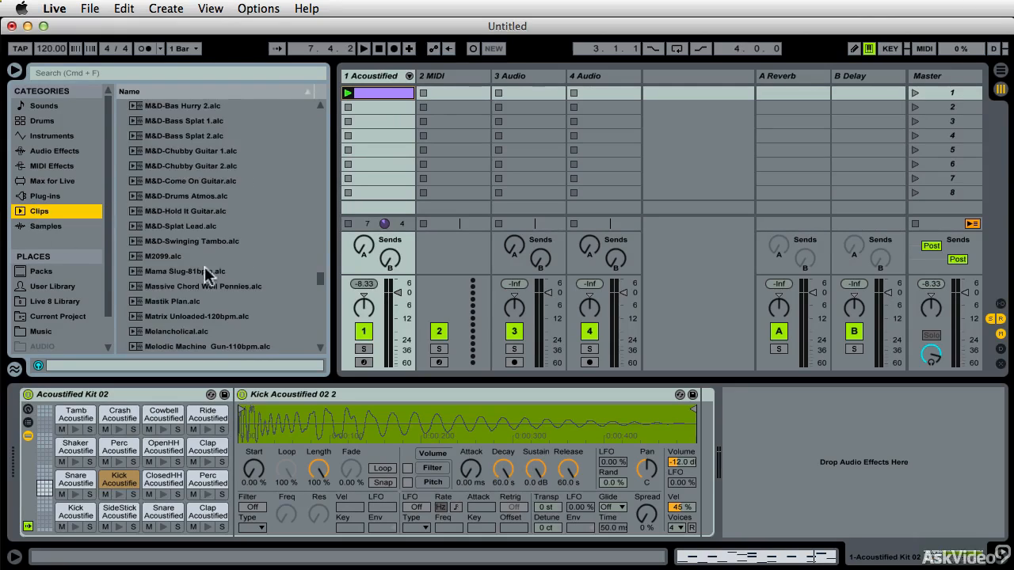
{"action": "scroll", "coordinate": [237, 141], "scroll_direction": "up", "scroll_amount": 6}
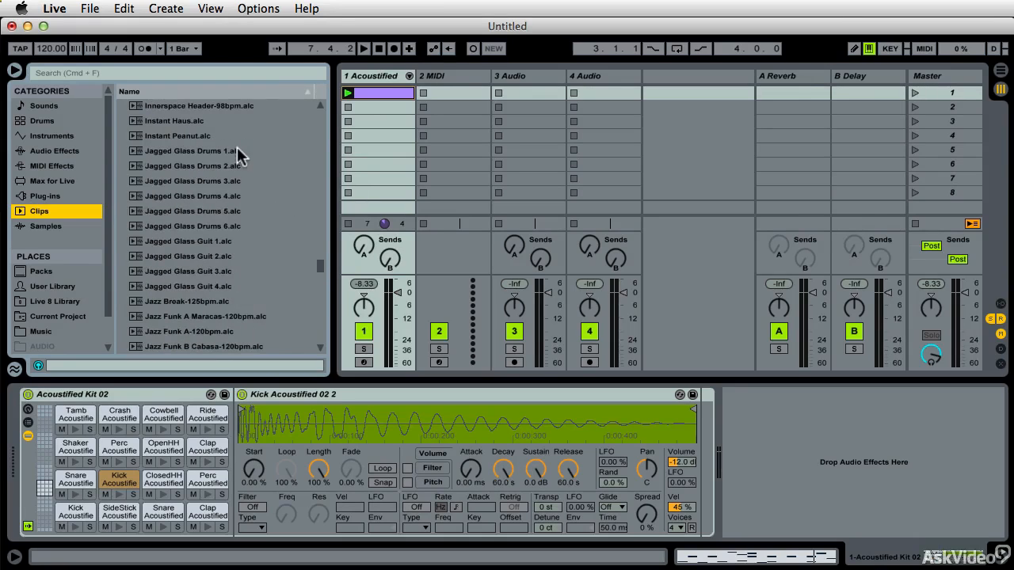
{"action": "left_click_drag", "start_coordinate": [321, 269], "coordinate": [319, 6]}
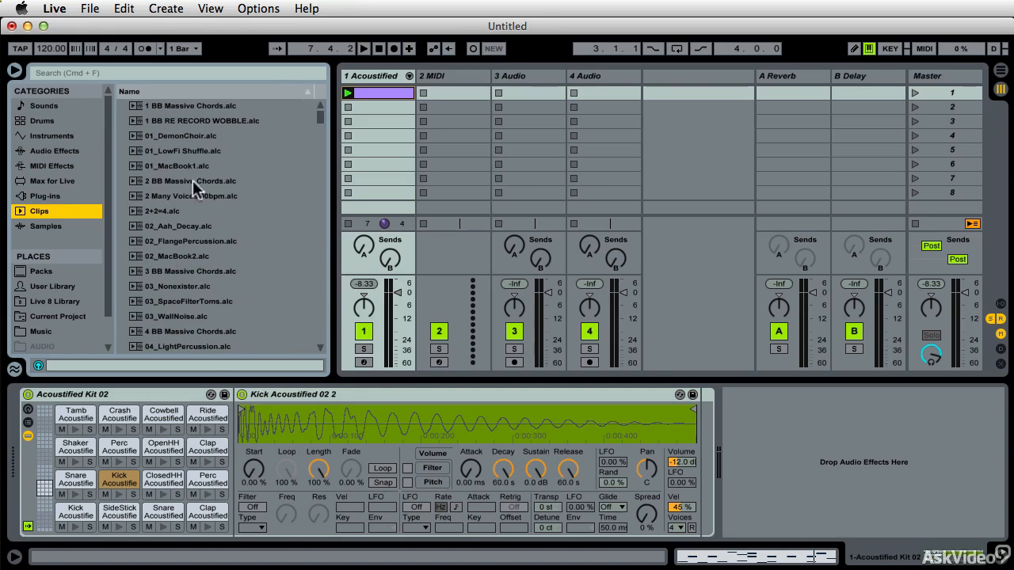
{"action": "scroll", "coordinate": [215, 193], "scroll_direction": "down", "scroll_amount": 10}
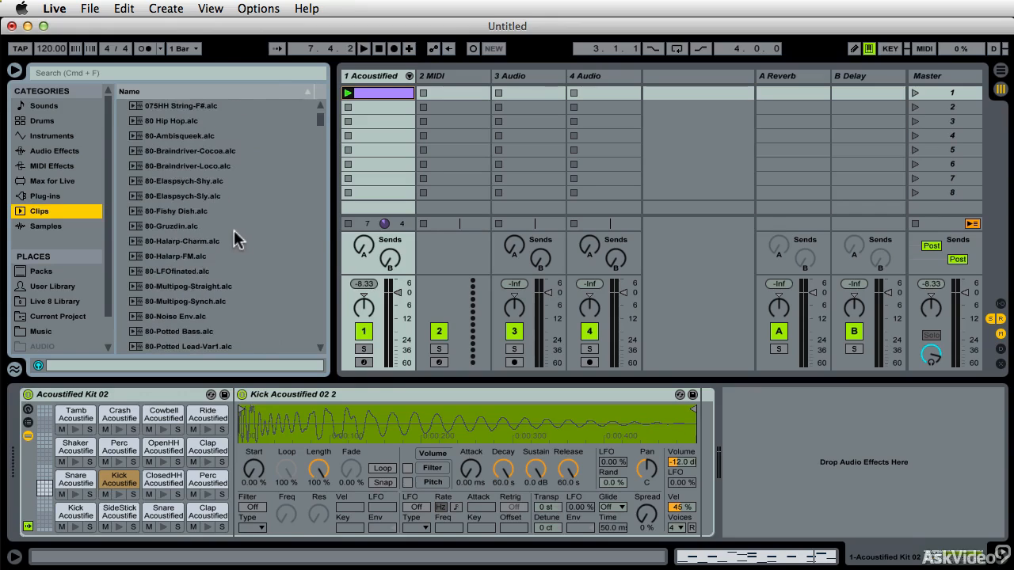
{"action": "scroll", "coordinate": [174, 311], "scroll_direction": "down", "scroll_amount": 5}
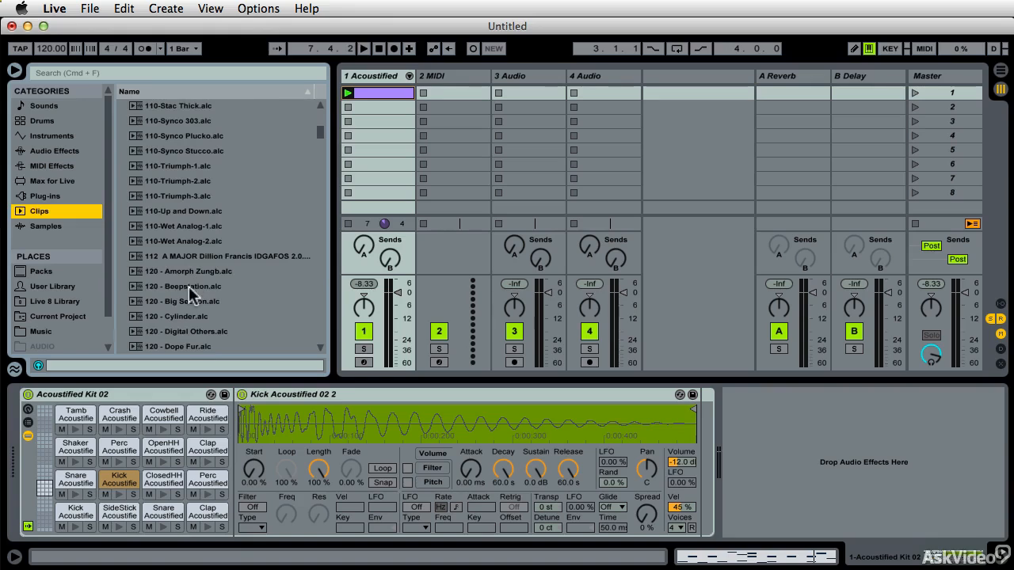
Preview the library clips 120 - Beepstation, 120 - Wall to Wall - Fm Org and 130-Jomp.
{"action": "left_click", "coordinate": [189, 286]}
{"action": "left_click", "coordinate": [132, 366]}
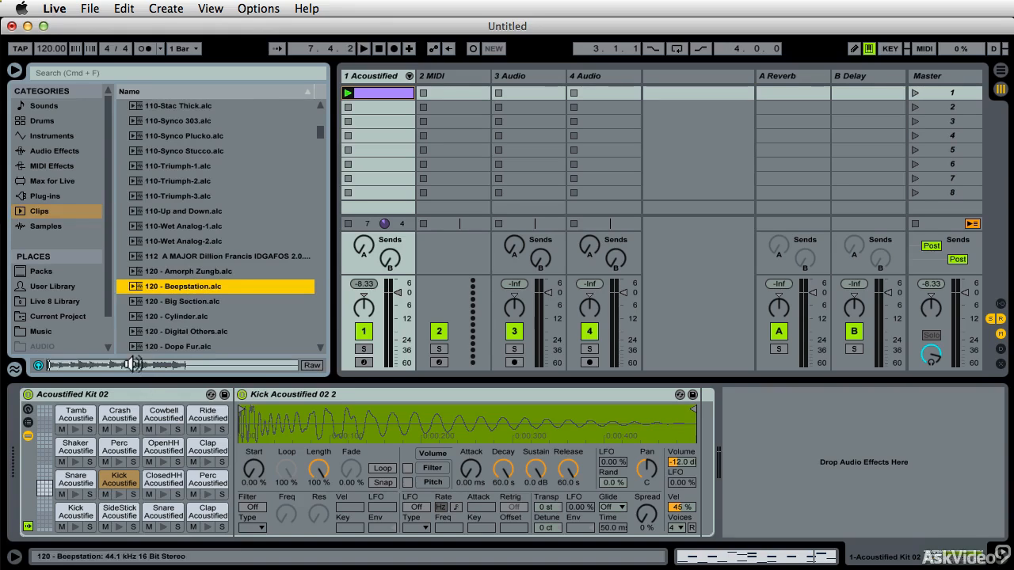
{"action": "scroll", "coordinate": [194, 312], "scroll_direction": "down", "scroll_amount": 8}
{"action": "left_click", "coordinate": [190, 286]}
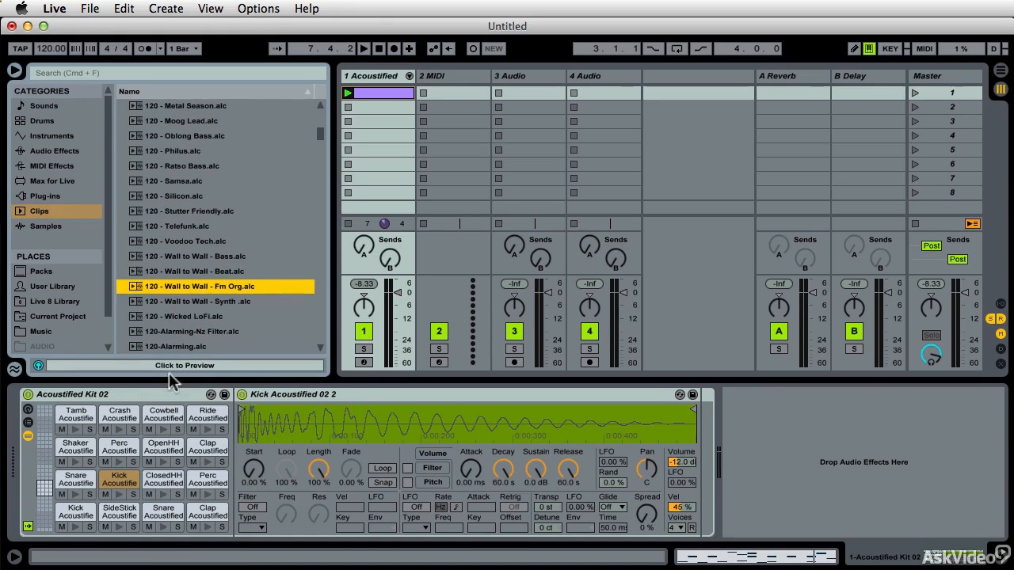
{"action": "left_click", "coordinate": [131, 366]}
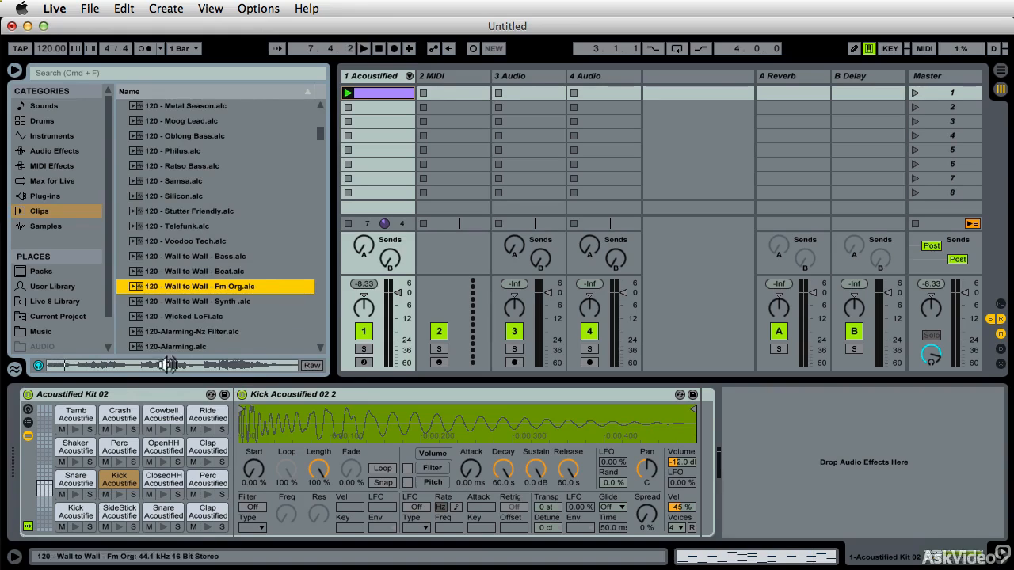
{"action": "scroll", "coordinate": [248, 316], "scroll_direction": "down", "scroll_amount": 8}
{"action": "scroll", "coordinate": [249, 311], "scroll_direction": "down", "scroll_amount": 8}
{"action": "left_click", "coordinate": [230, 302]}
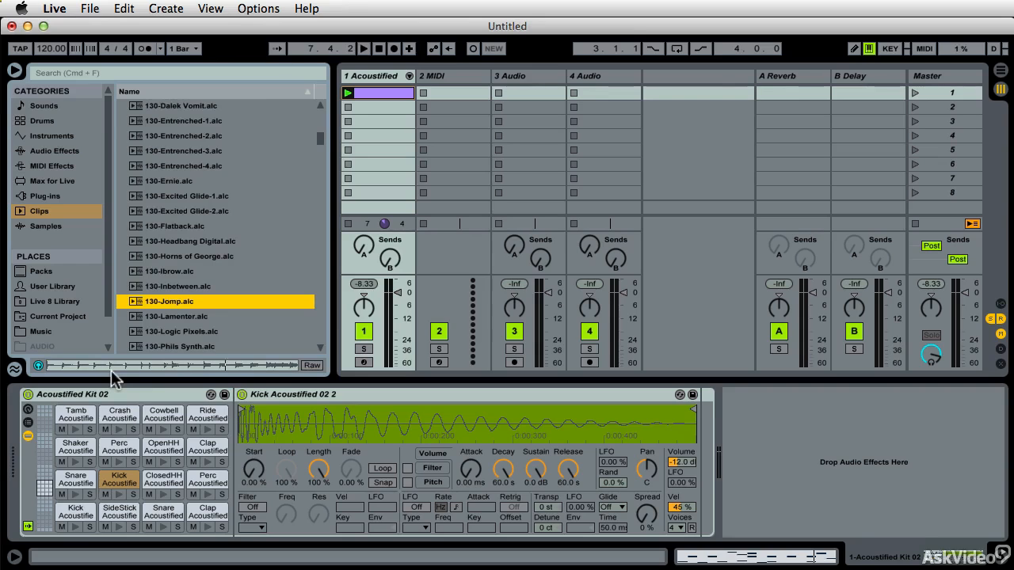
Load the 130-Jomp clip into the first slot of the 2 MIDI track, show its notes and launch it.
{"action": "double_click", "coordinate": [135, 303]}
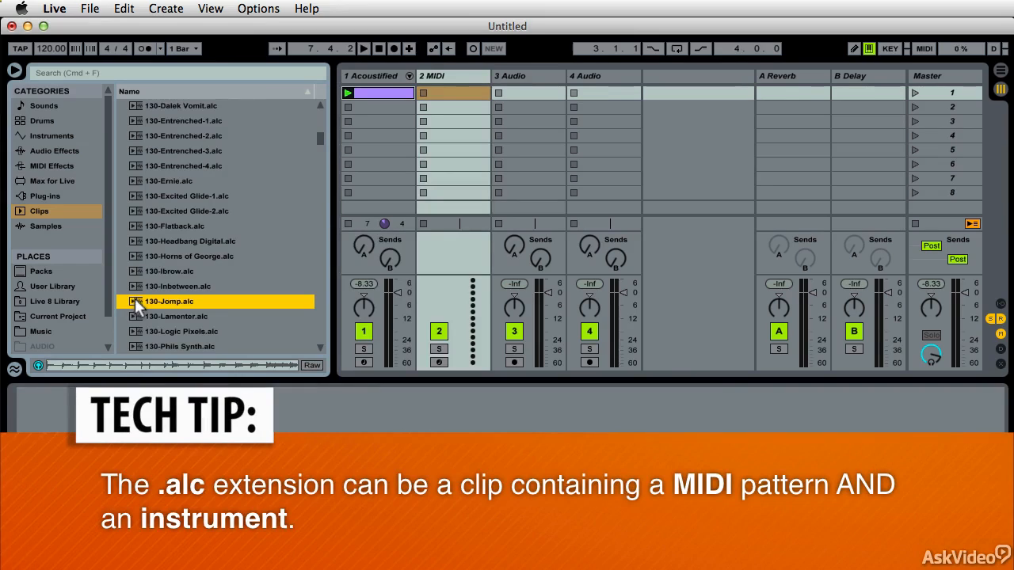
{"action": "left_click_drag", "start_coordinate": [212, 302], "coordinate": [468, 97]}
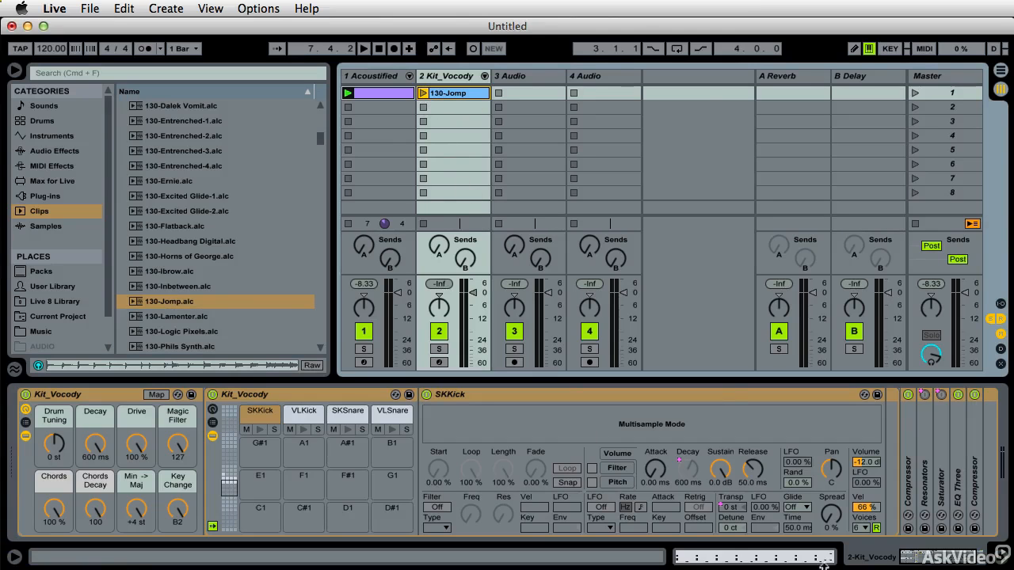
{"action": "left_click", "coordinate": [795, 559]}
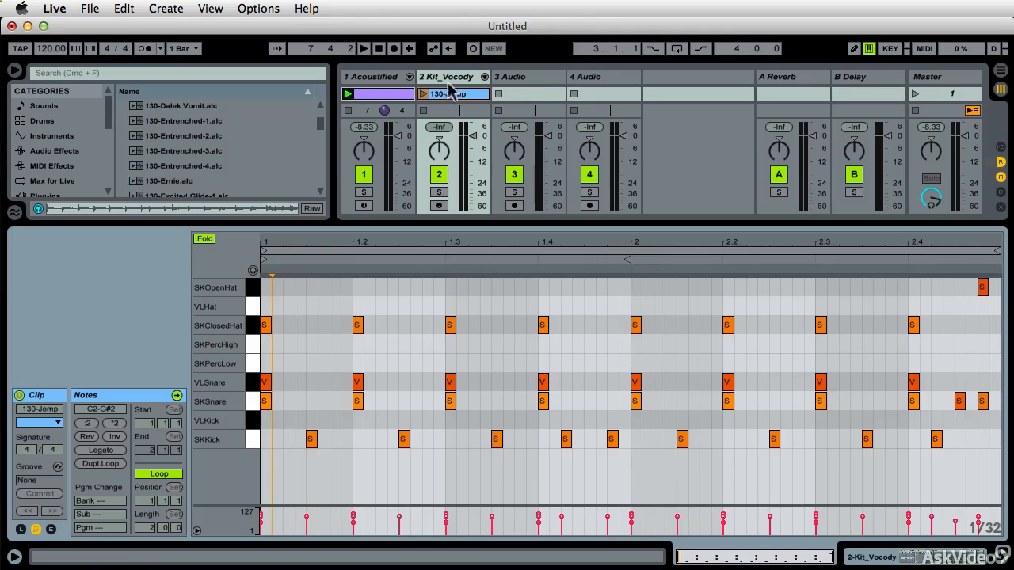
{"action": "left_click", "coordinate": [423, 94]}
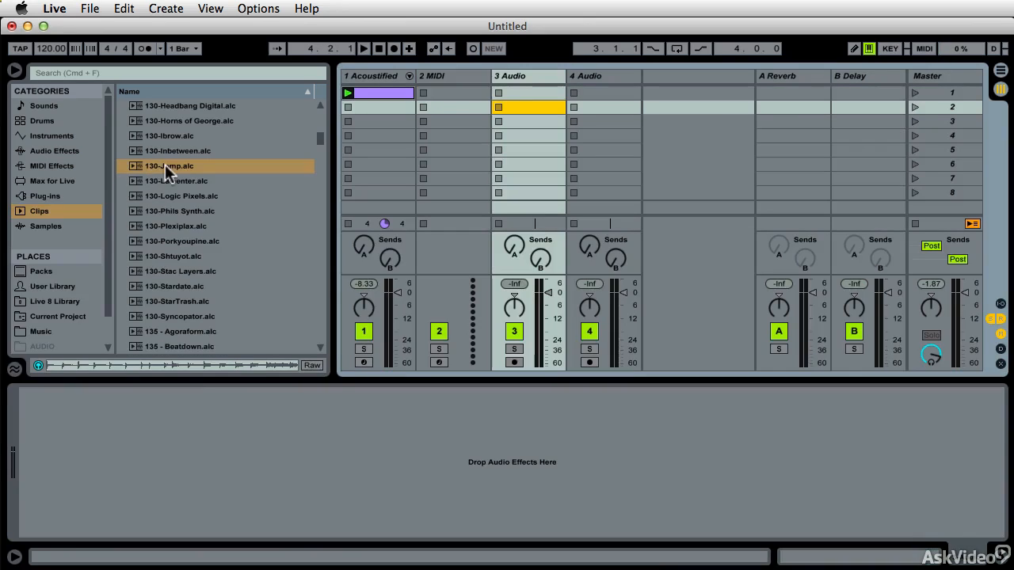
Try loading the 130-Jomp clip into the first slot of the 3 Audio track, view its notes, and undo the load.
{"action": "left_click", "coordinate": [162, 163]}
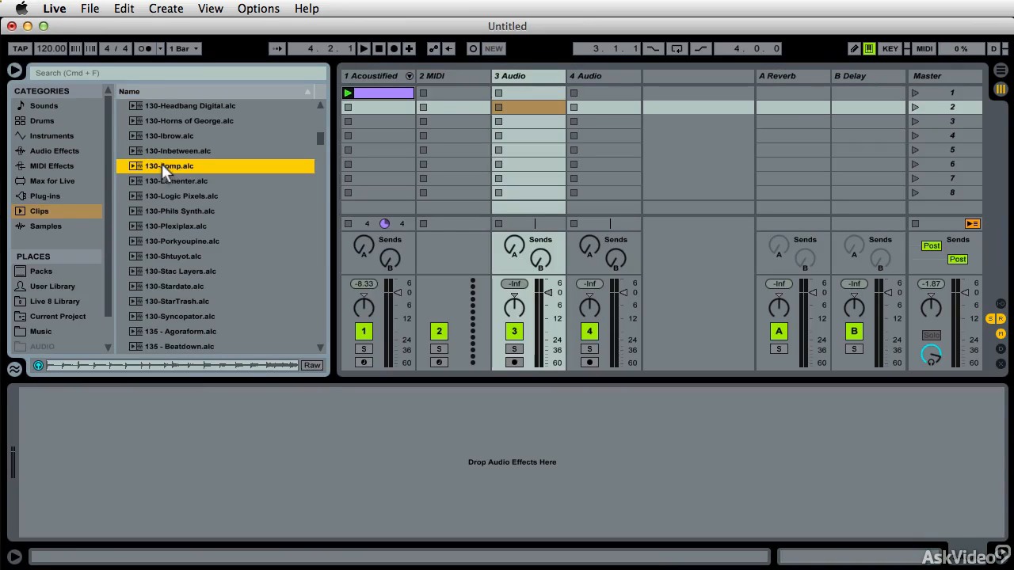
{"action": "left_click_drag", "start_coordinate": [170, 161], "coordinate": [538, 99]}
{"action": "left_click_drag", "start_coordinate": [534, 207], "coordinate": [542, 92]}
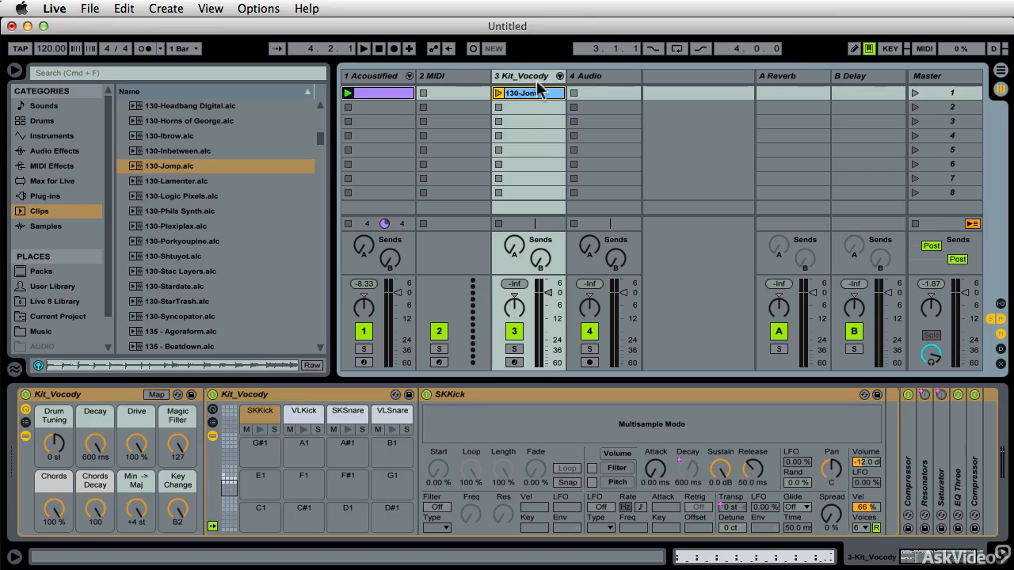
{"action": "left_click", "coordinate": [895, 561]}
{"action": "left_click", "coordinate": [773, 560]}
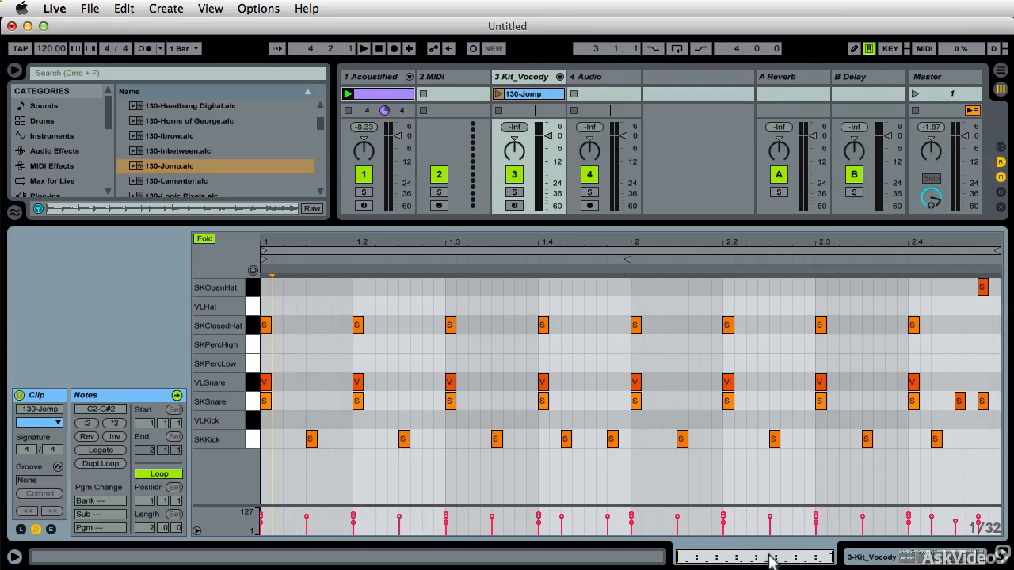
{"action": "key", "text": "super+z"}
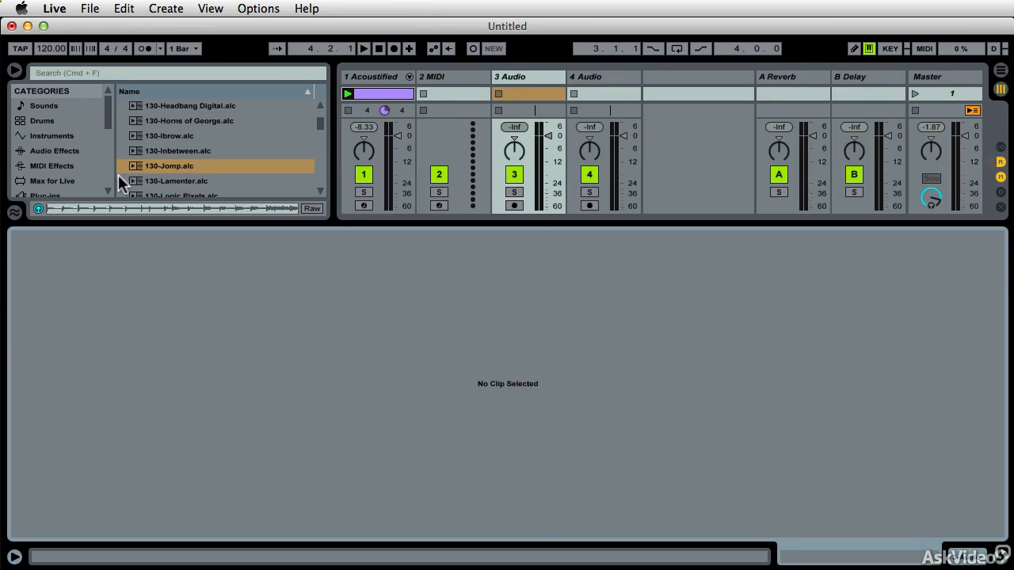
Load the 170 - RockaBass clip into track 2's first slot and compare its clip view with the drum pattern clip's.
{"action": "left_click_drag", "start_coordinate": [107, 127], "coordinate": [107, 147]}
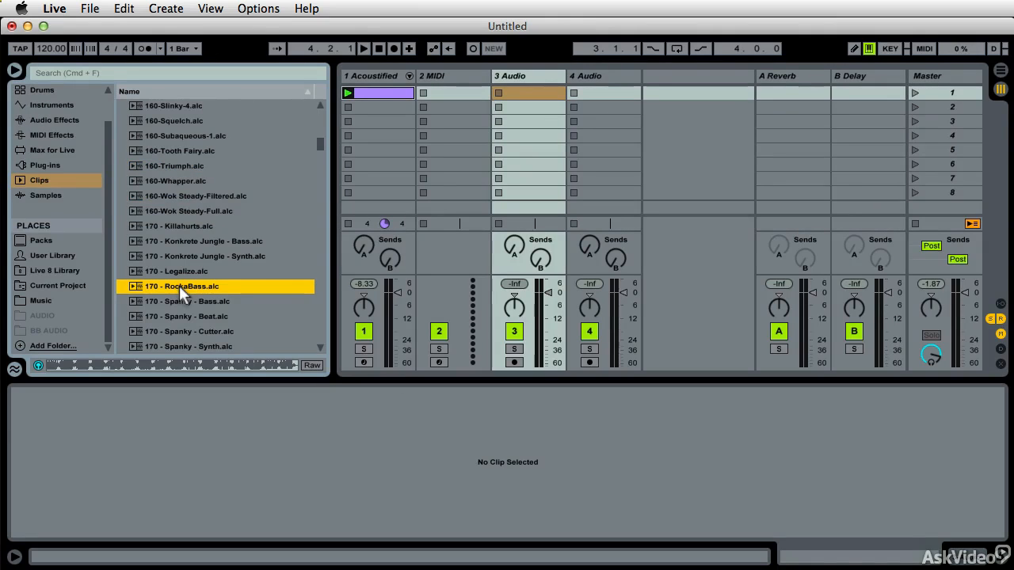
{"action": "left_click_drag", "start_coordinate": [179, 285], "coordinate": [679, 99]}
{"action": "left_click_drag", "start_coordinate": [790, 94], "coordinate": [452, 94]}
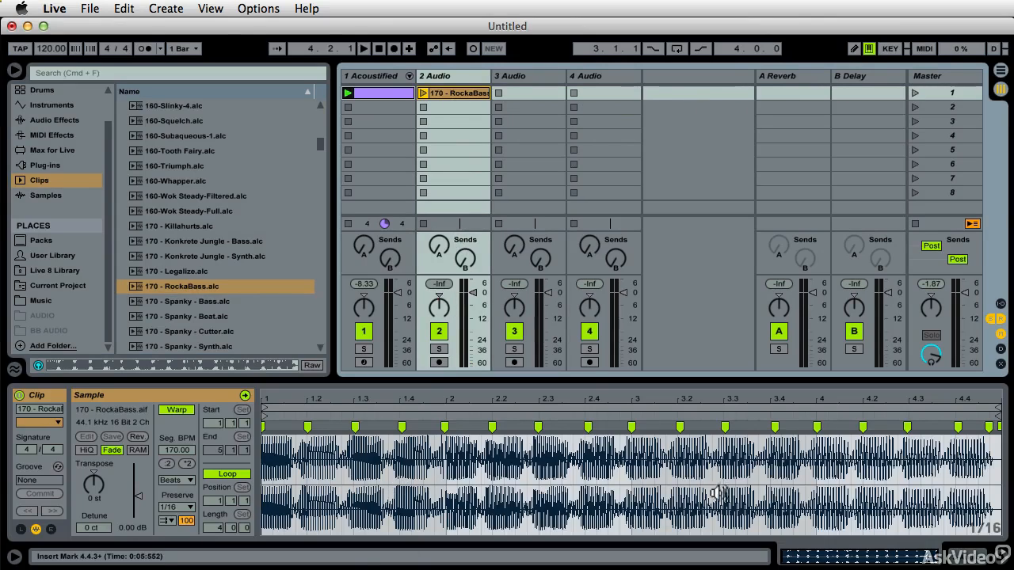
{"action": "left_click", "coordinate": [378, 97]}
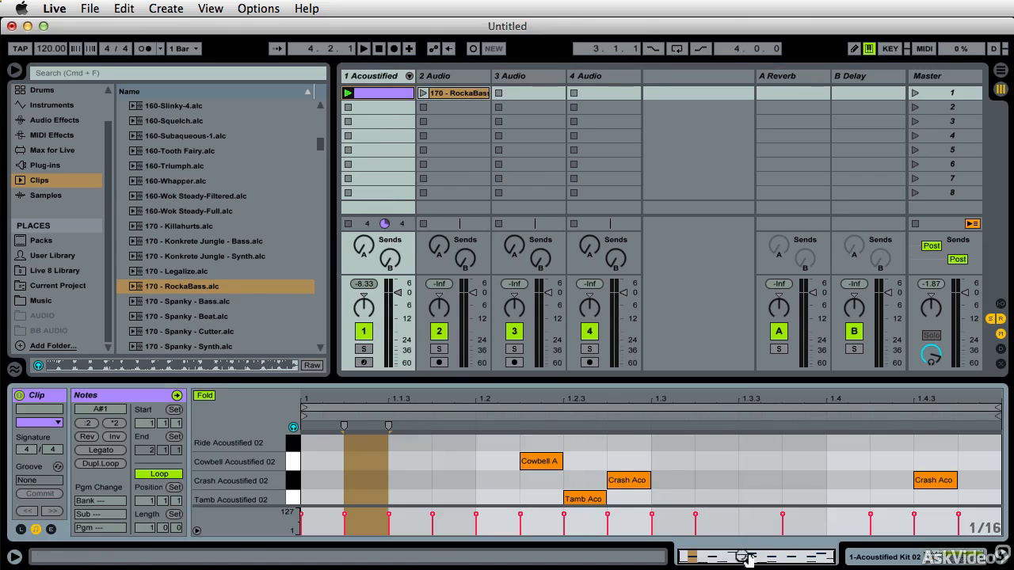
{"action": "left_click", "coordinate": [448, 95]}
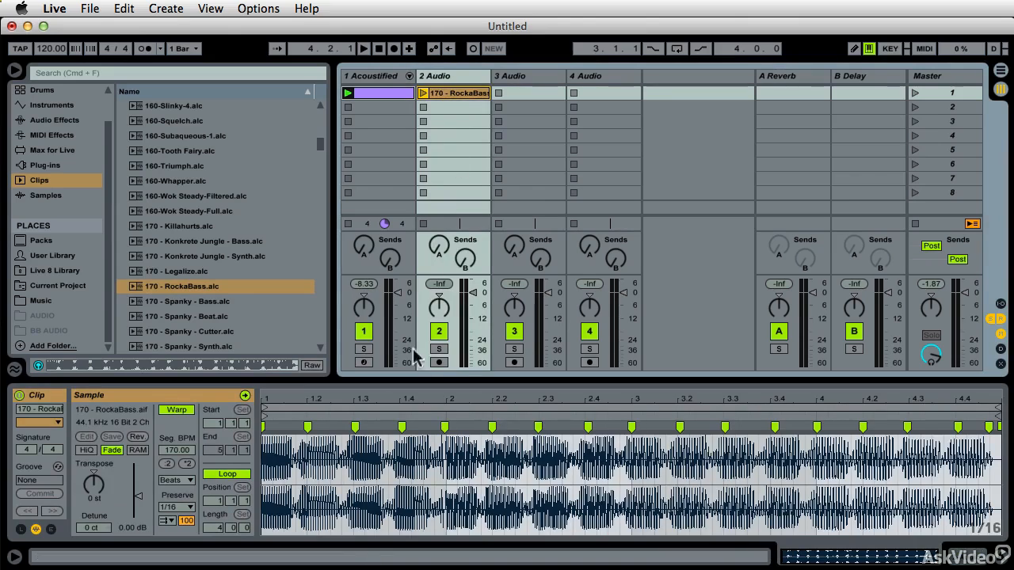
Launch the 170 - RockaBass clip with the drum pattern and lower track 2's volume to -24.4 dB.
{"action": "left_click", "coordinate": [424, 93]}
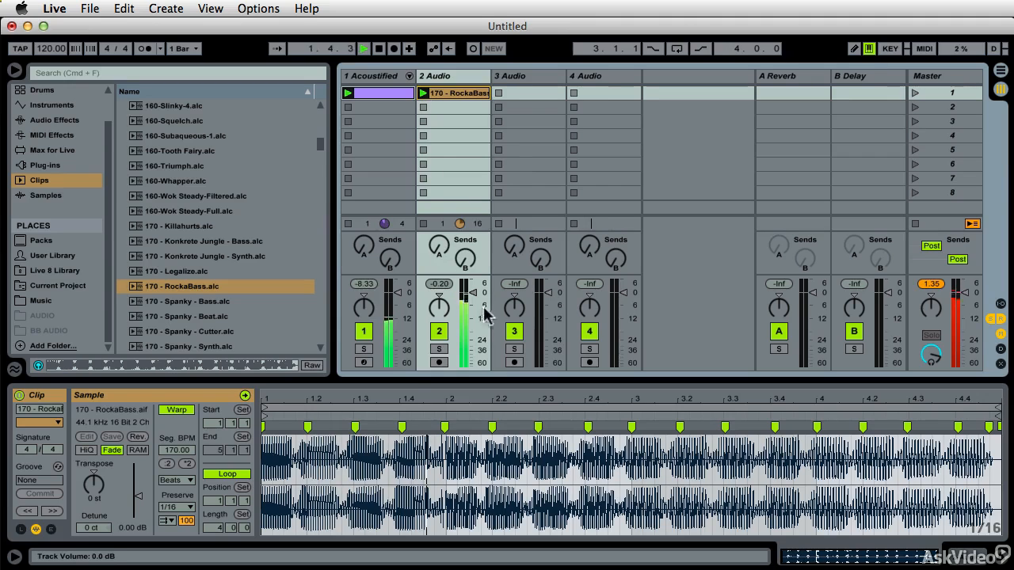
{"action": "left_click_drag", "start_coordinate": [485, 314], "coordinate": [473, 340]}
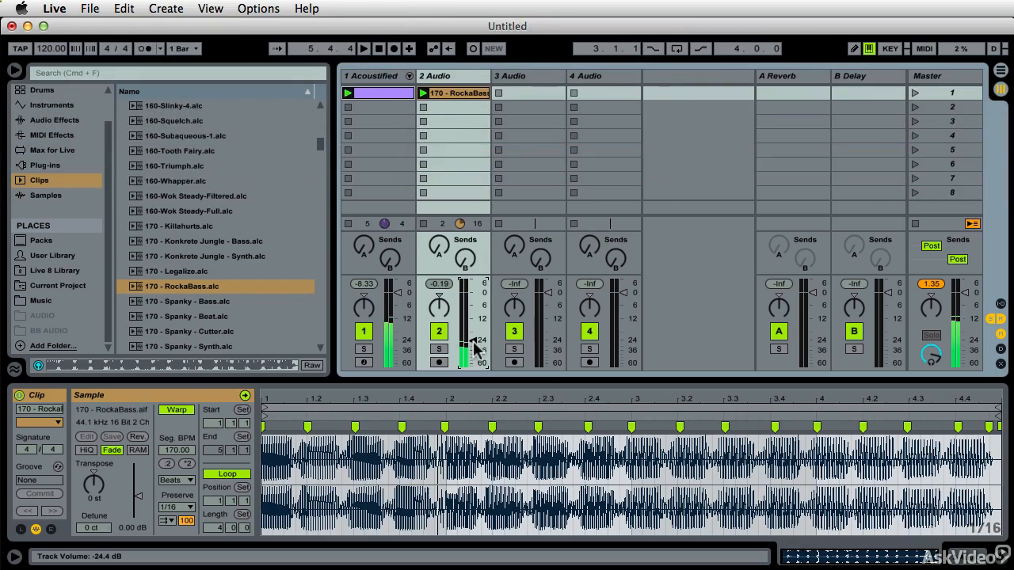
Preview the library clip 707 Freshen Up-105-Beat 2.
{"action": "scroll", "coordinate": [124, 197], "scroll_direction": "down", "scroll_amount": 10}
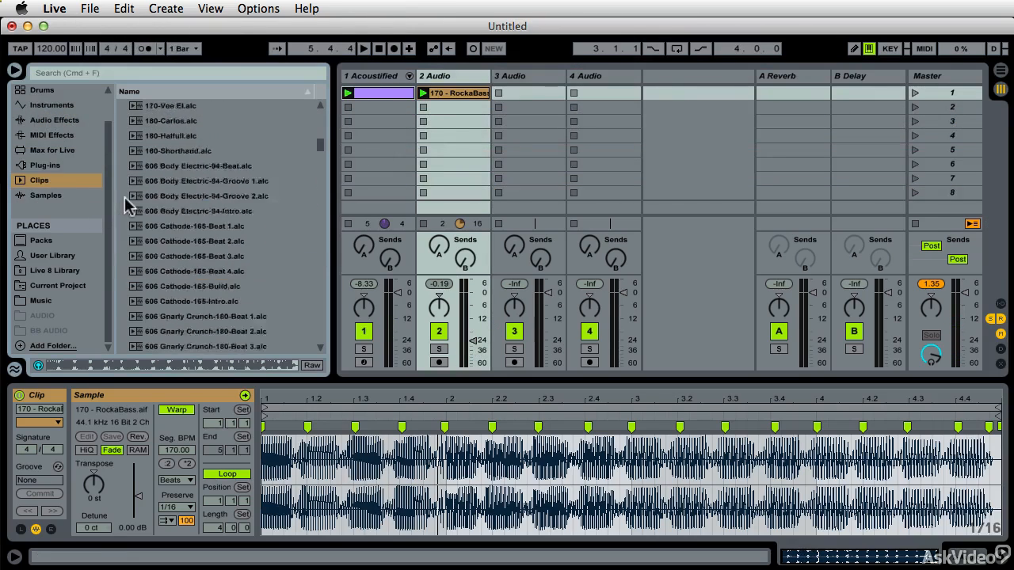
{"action": "left_click", "coordinate": [153, 241]}
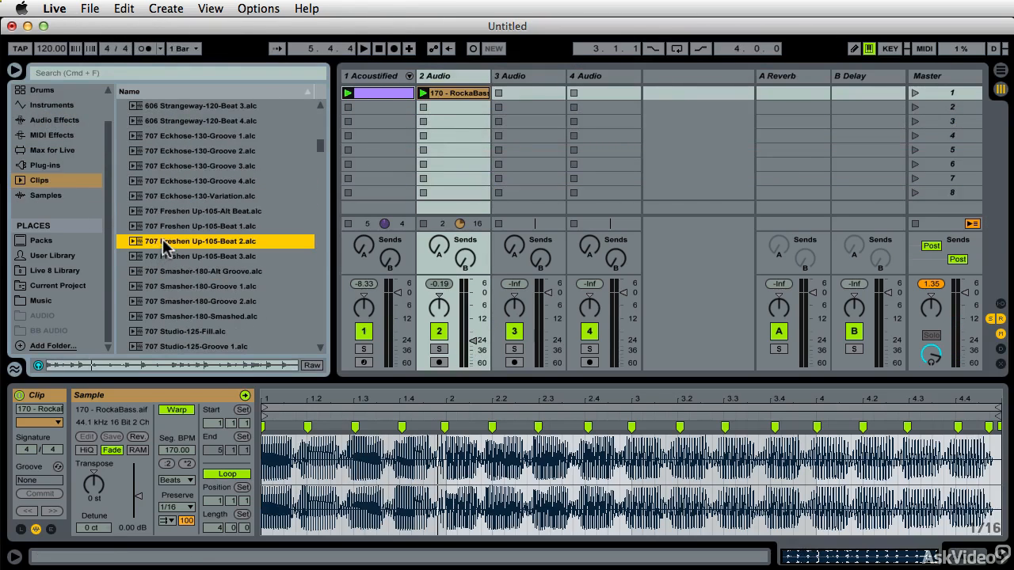
Load the 707 Freshen Up-105-Beat 2 clip into track 3's first slot and play it with the 170 - RockaBass clip.
{"action": "left_click_drag", "start_coordinate": [533, 103], "coordinate": [531, 96]}
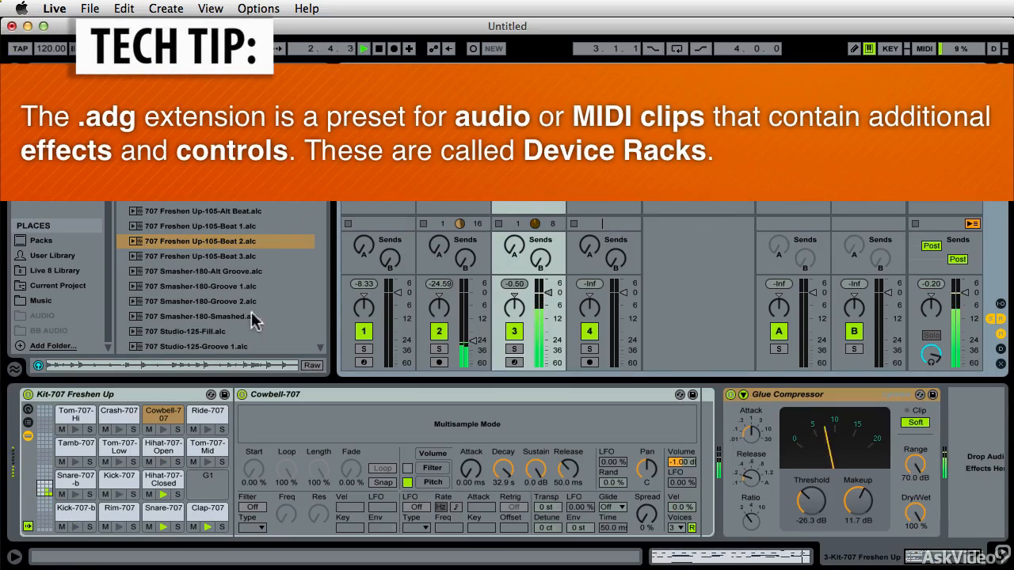
Browse further down the Clips library and preview the clip Abstract-G Acid Loop 5-128bpm.
{"action": "scroll", "coordinate": [182, 314], "scroll_direction": "down", "scroll_amount": 5}
{"action": "left_click", "coordinate": [177, 269]}
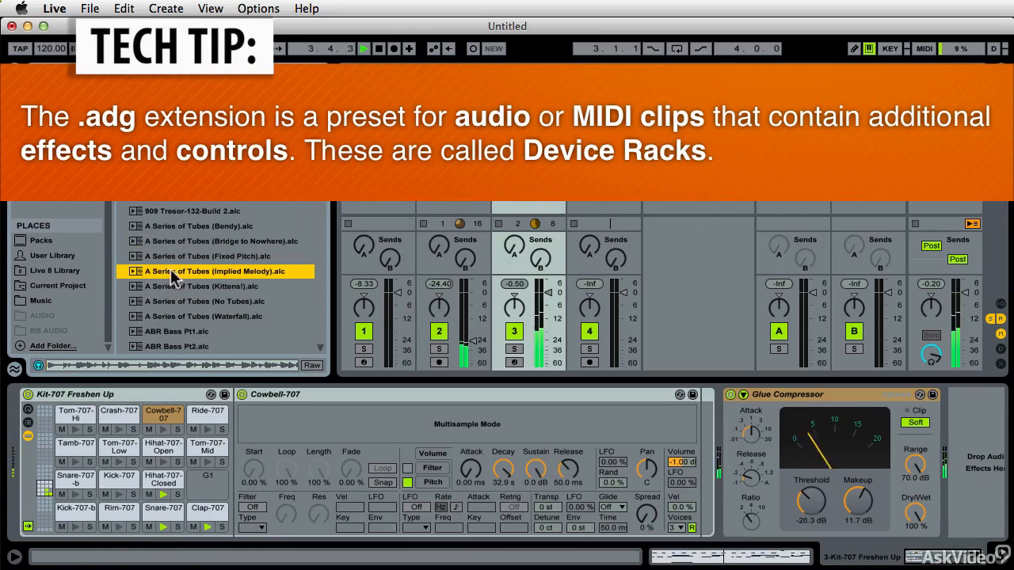
{"action": "scroll", "coordinate": [204, 294], "scroll_direction": "down", "scroll_amount": 10}
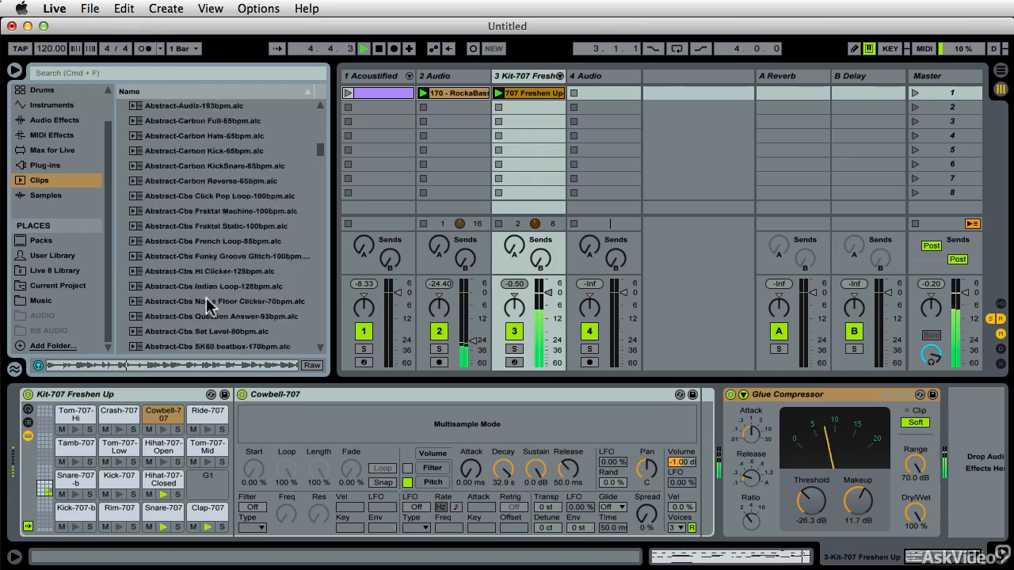
{"action": "left_click", "coordinate": [199, 286]}
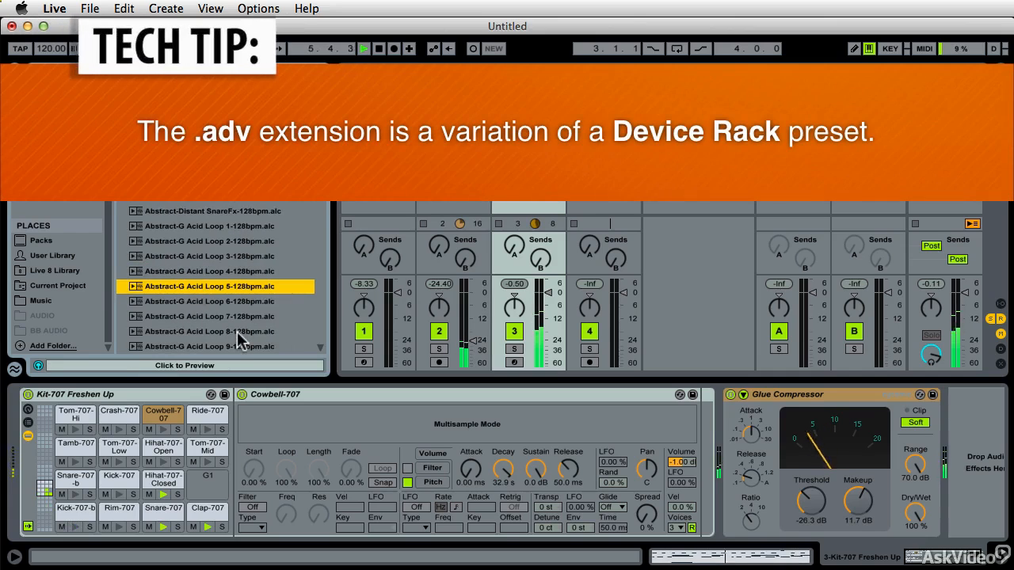
{"action": "left_click", "coordinate": [190, 365]}
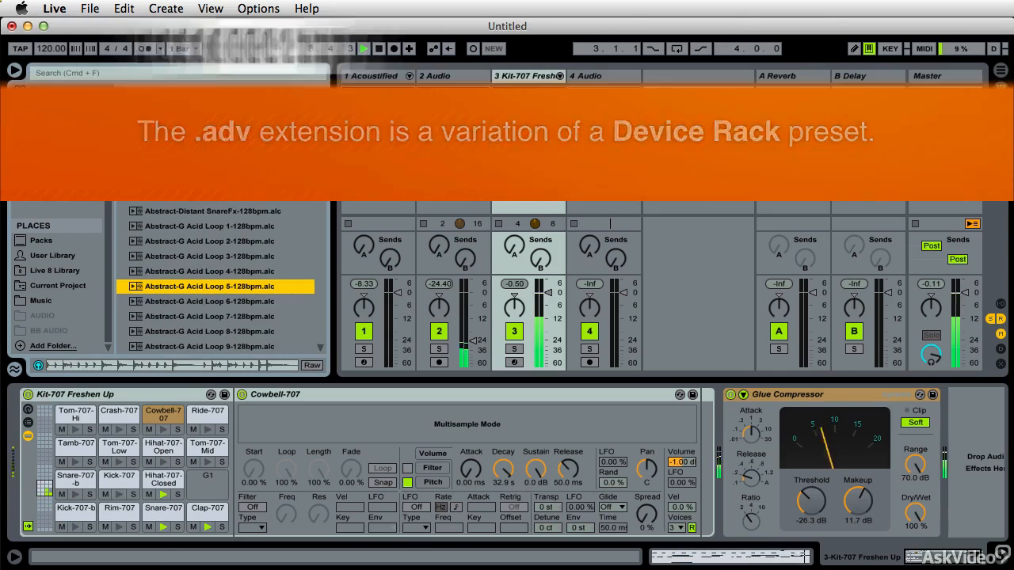
Load and launch the Abstract-G Acid Loop 5-128bpm clip in track 4's first slot and slightly lower the Master volume.
{"action": "left_click_drag", "start_coordinate": [619, 95], "coordinate": [606, 93]}
{"action": "left_click", "coordinate": [574, 93]}
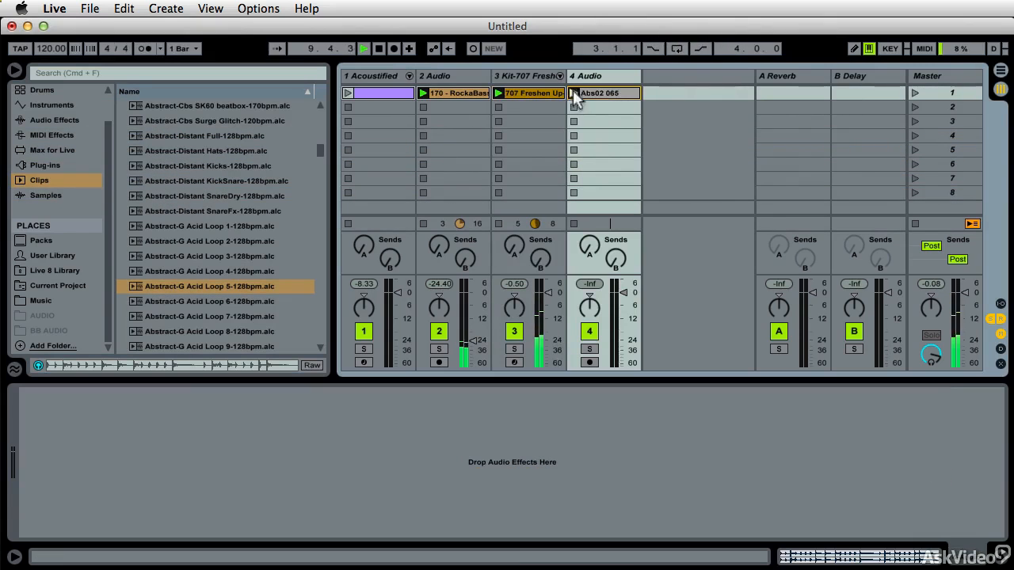
{"action": "left_click_drag", "start_coordinate": [966, 293], "coordinate": [966, 299]}
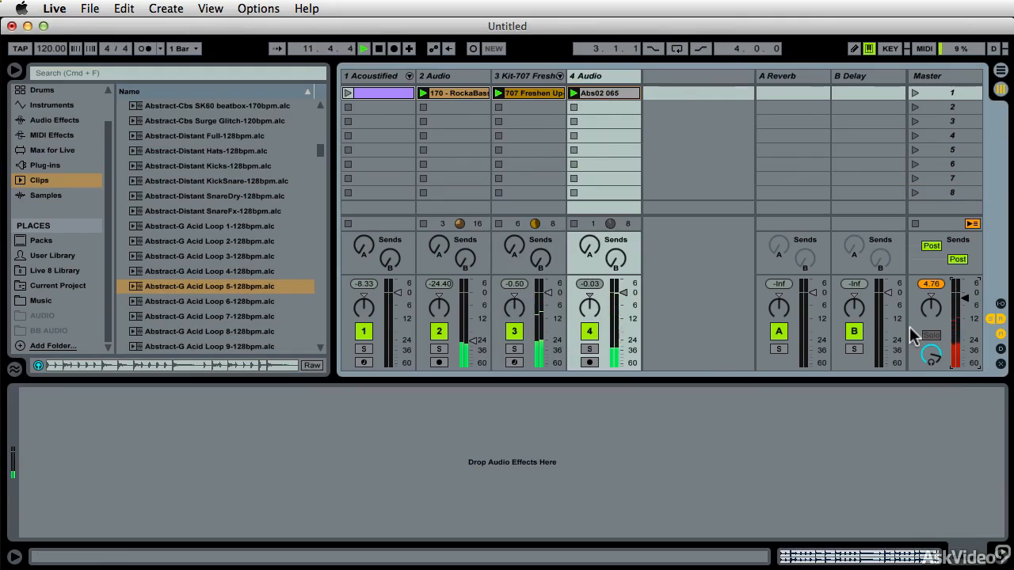
Stop playback and select the 3 Kit-707 Freshen Up track to show its drum rack and effects.
{"action": "key", "text": "space"}
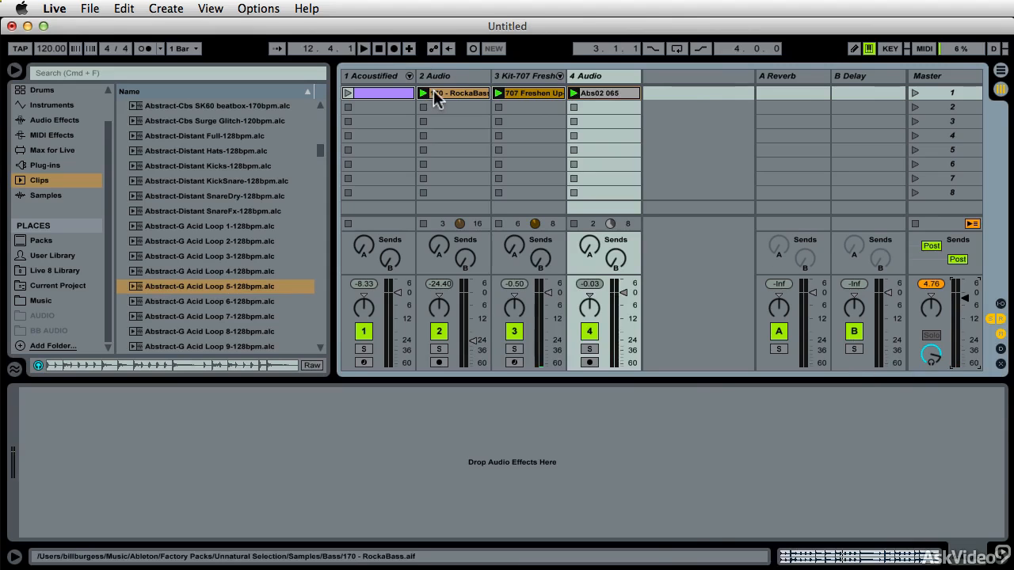
{"action": "key", "text": "Left"}
{"action": "key", "text": "Left"}
{"action": "key", "text": "Left"}
{"action": "left_click", "coordinate": [558, 197]}
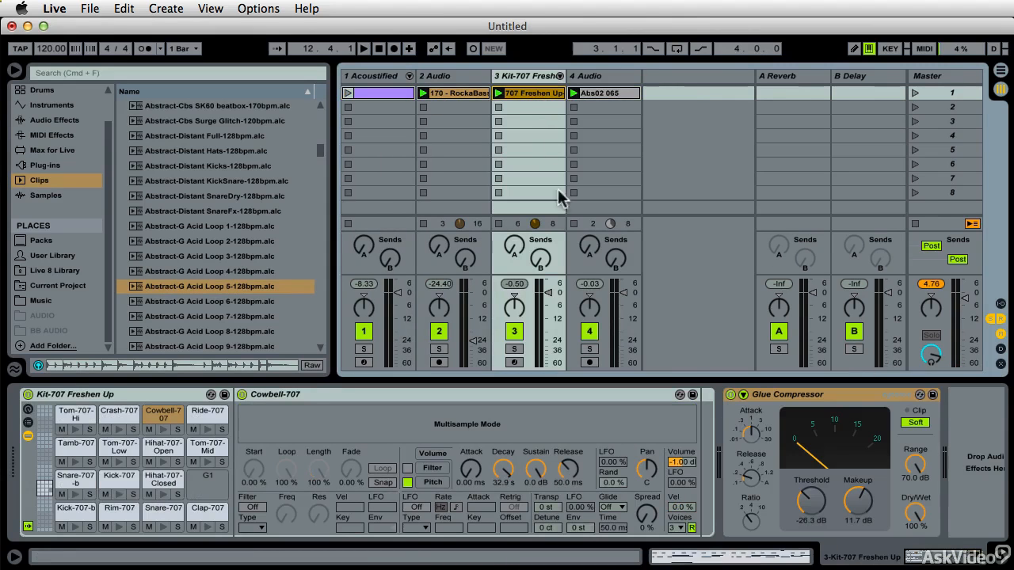